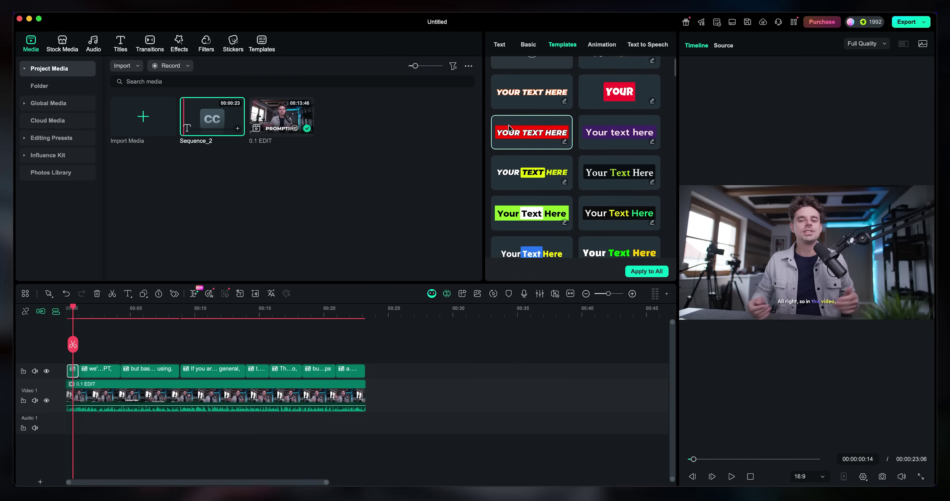
Scroll the Filmora start screen up to show New Project, the AI tools and Untitled.wfp
{"action": "scroll", "coordinate": [509, 128], "scroll_direction": "up", "scroll_amount": 2}
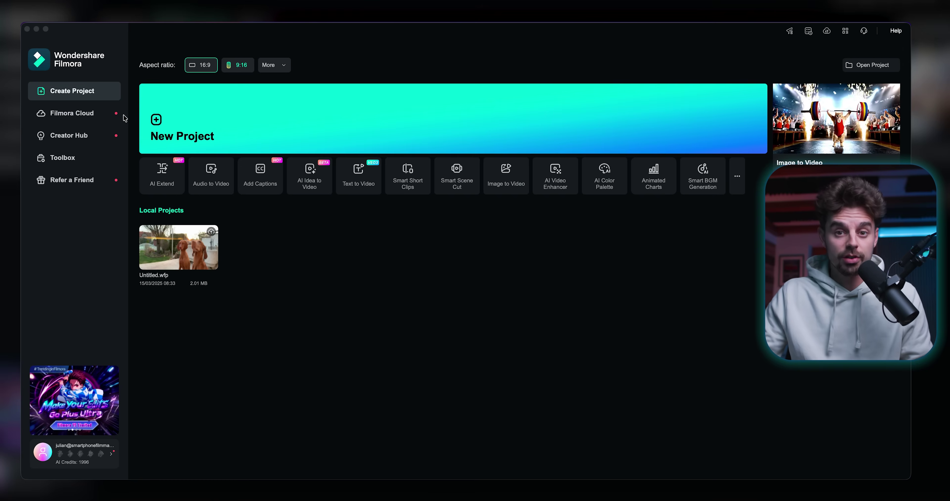
Open the full tools list and browse it to launch Animated Charts
{"action": "left_click", "coordinate": [738, 177]}
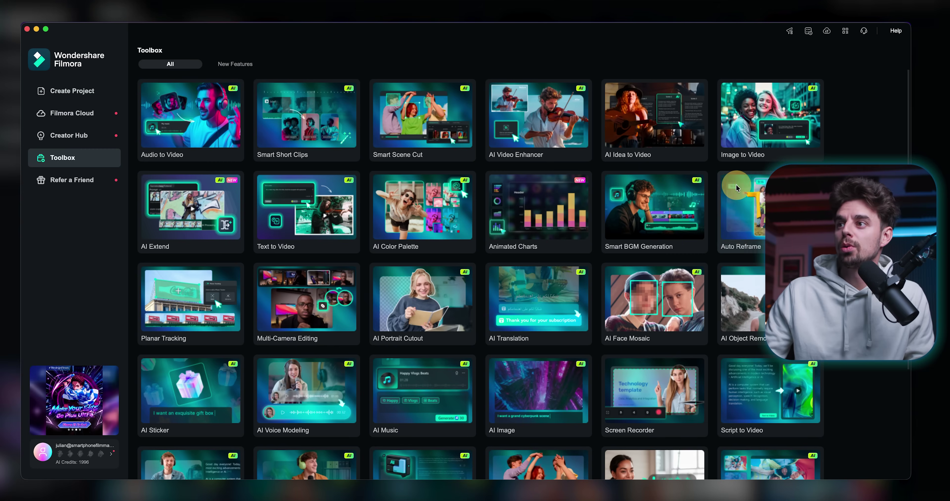
{"action": "scroll", "coordinate": [349, 173], "scroll_direction": "down", "scroll_amount": 4}
{"action": "scroll", "coordinate": [405, 192], "scroll_direction": "up", "scroll_amount": 4}
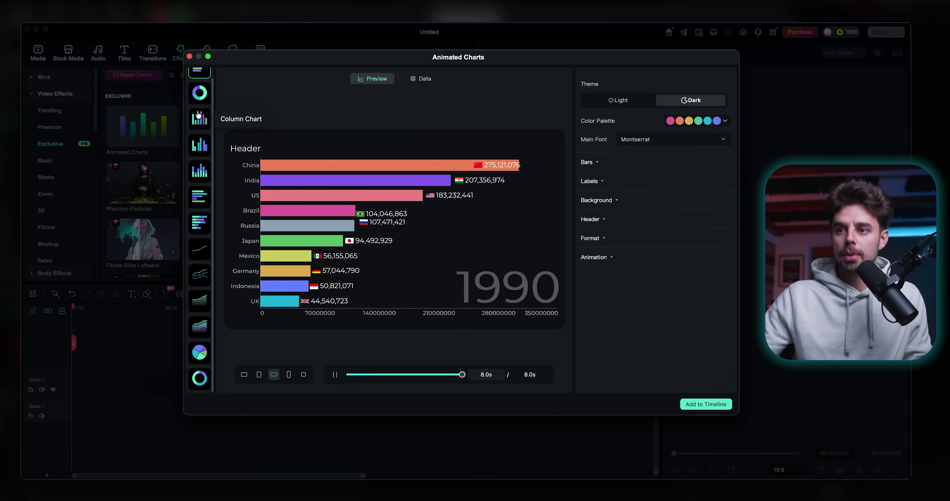
Review the urban population table on the Data tab, then cancel a spreadsheet upload
{"action": "scroll", "coordinate": [196, 359], "scroll_direction": "down", "scroll_amount": 2}
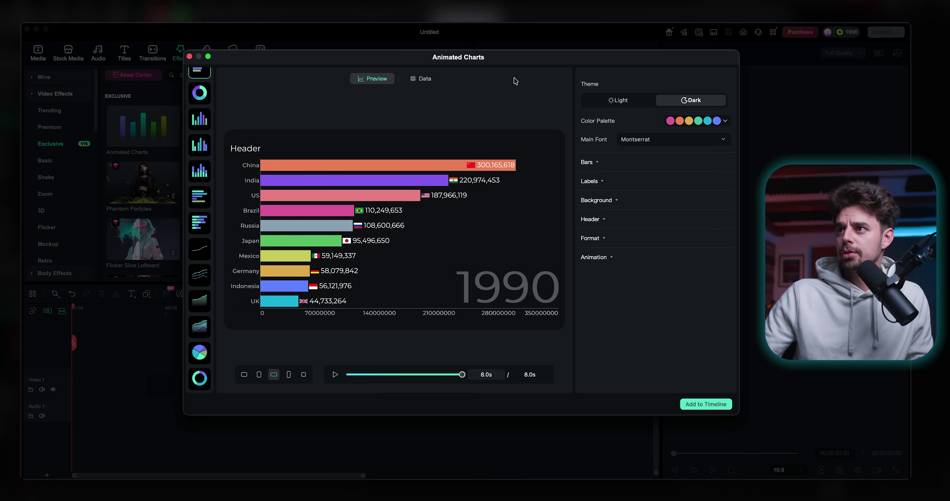
{"action": "left_click", "coordinate": [418, 82]}
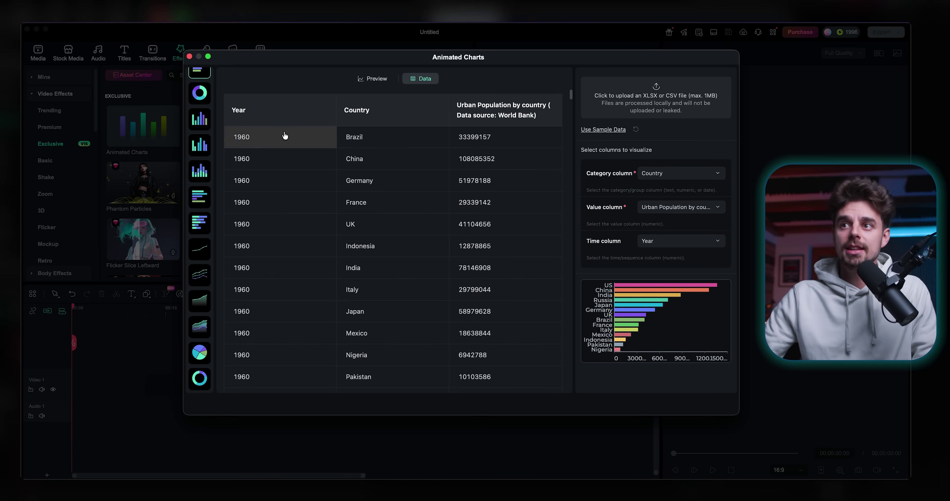
{"action": "scroll", "coordinate": [285, 135], "scroll_direction": "down", "scroll_amount": 10}
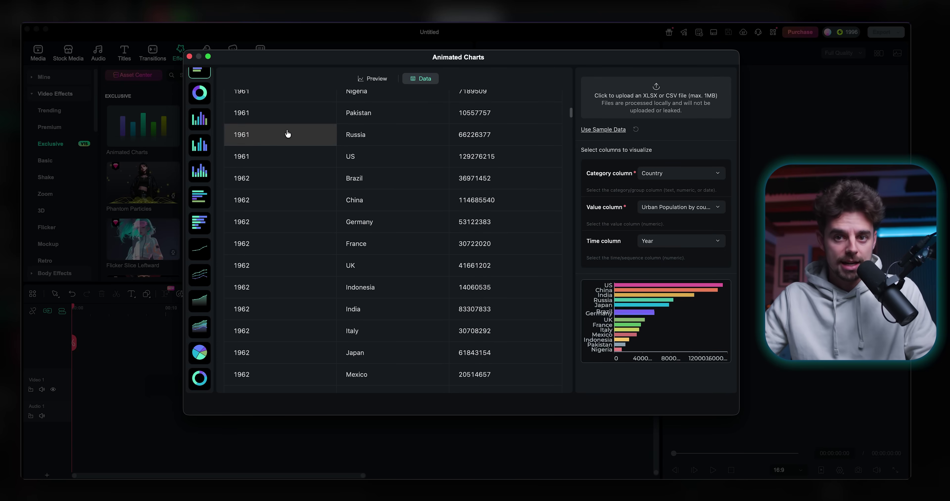
{"action": "scroll", "coordinate": [288, 133], "scroll_direction": "up", "scroll_amount": 10}
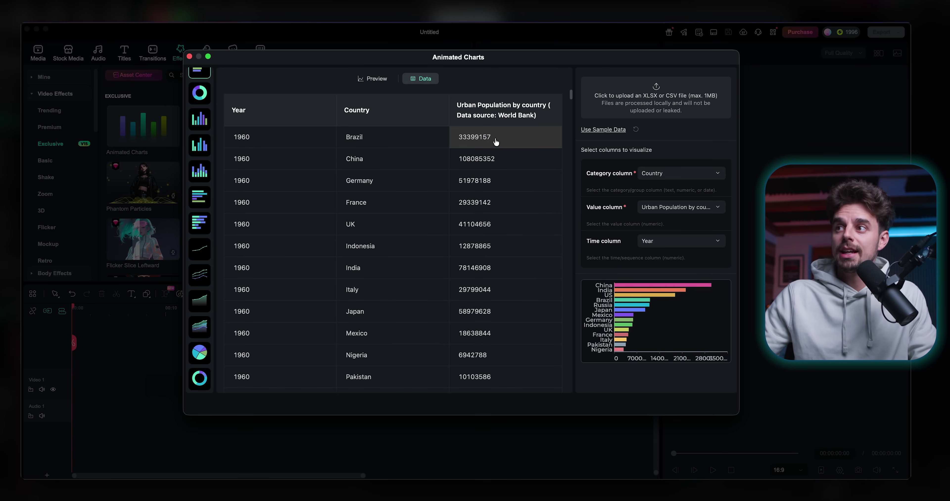
{"action": "scroll", "coordinate": [480, 158], "scroll_direction": "down", "scroll_amount": 20}
{"action": "scroll", "coordinate": [472, 188], "scroll_direction": "down", "scroll_amount": 20}
{"action": "scroll", "coordinate": [473, 188], "scroll_direction": "up", "scroll_amount": 20}
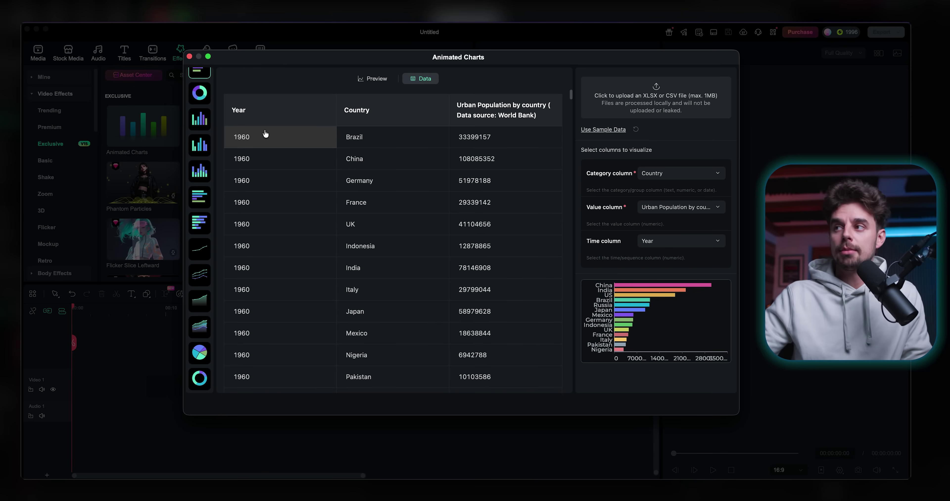
{"action": "left_click", "coordinate": [678, 100]}
{"action": "left_click", "coordinate": [589, 322]}
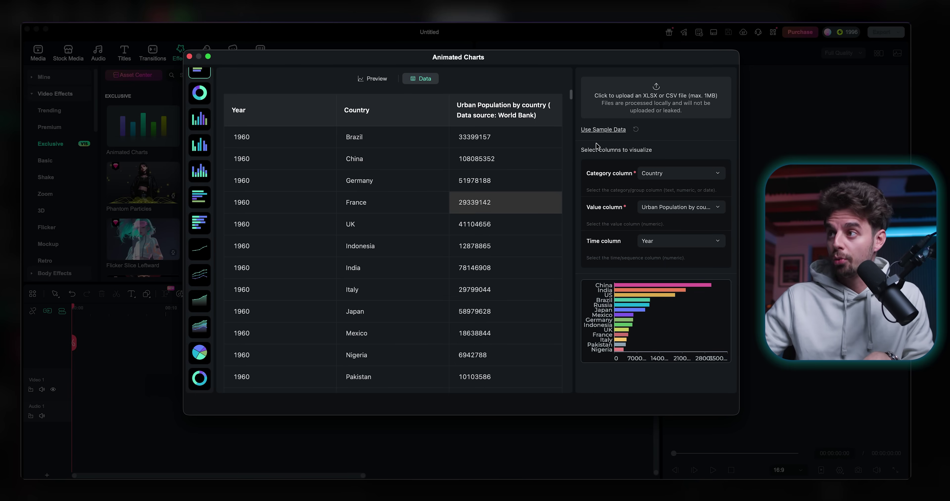
Return to the chart preview and set the bar spacing to 15
{"action": "left_click", "coordinate": [371, 78]}
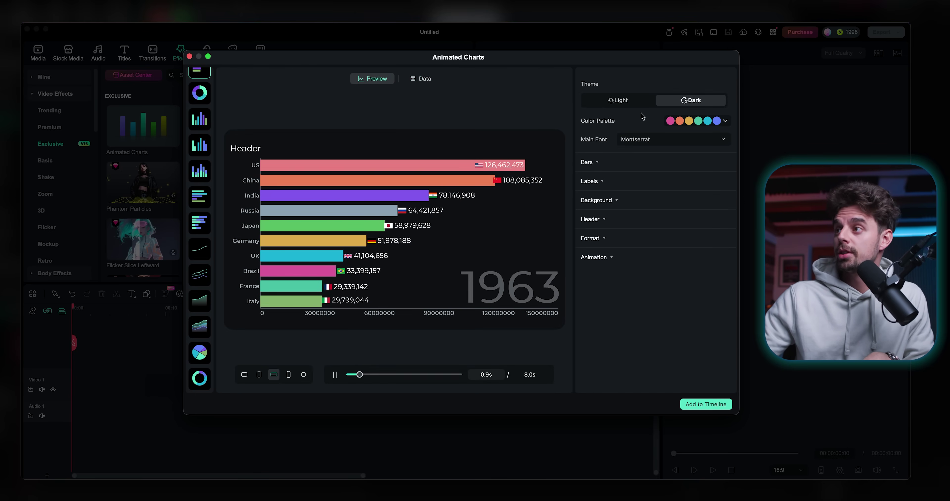
{"action": "left_click", "coordinate": [658, 141]}
{"action": "left_click", "coordinate": [601, 163]}
{"action": "scroll", "coordinate": [616, 184], "scroll_direction": "down", "scroll_amount": 3}
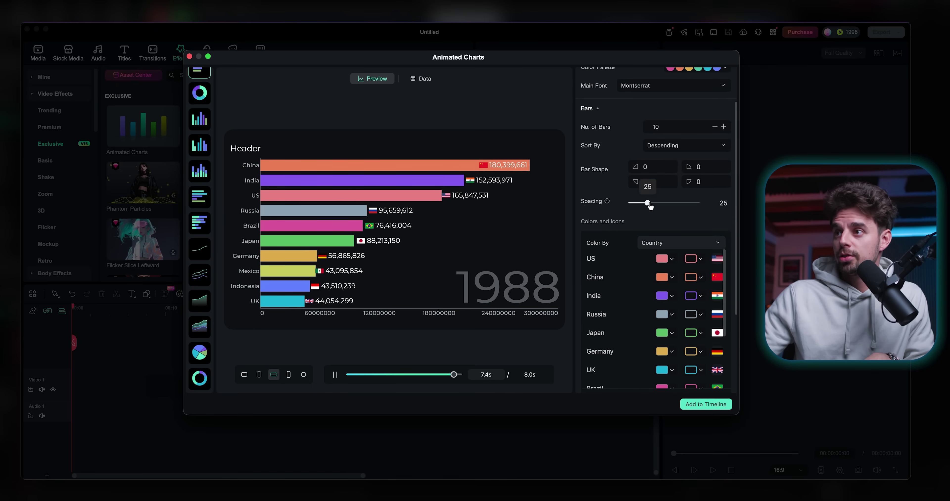
{"action": "left_click_drag", "start_coordinate": [650, 205], "coordinate": [675, 208]}
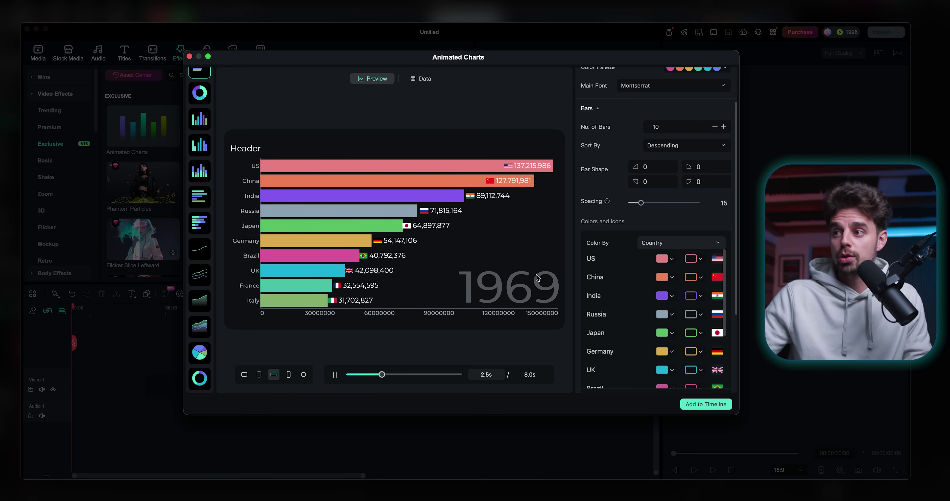
Try the Grouped and Stacked column charts, then go back to Bar Chart Race
{"action": "scroll", "coordinate": [642, 319], "scroll_direction": "down", "scroll_amount": 3}
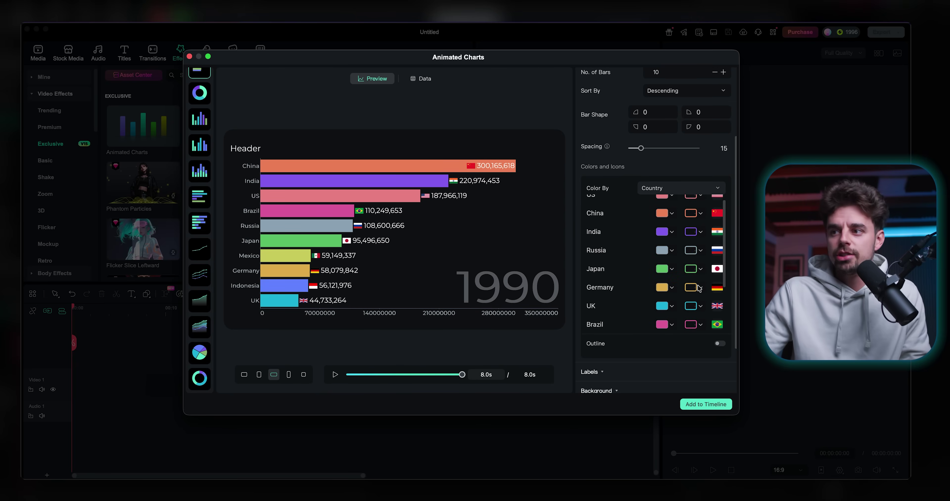
{"action": "scroll", "coordinate": [698, 288], "scroll_direction": "down", "scroll_amount": 1}
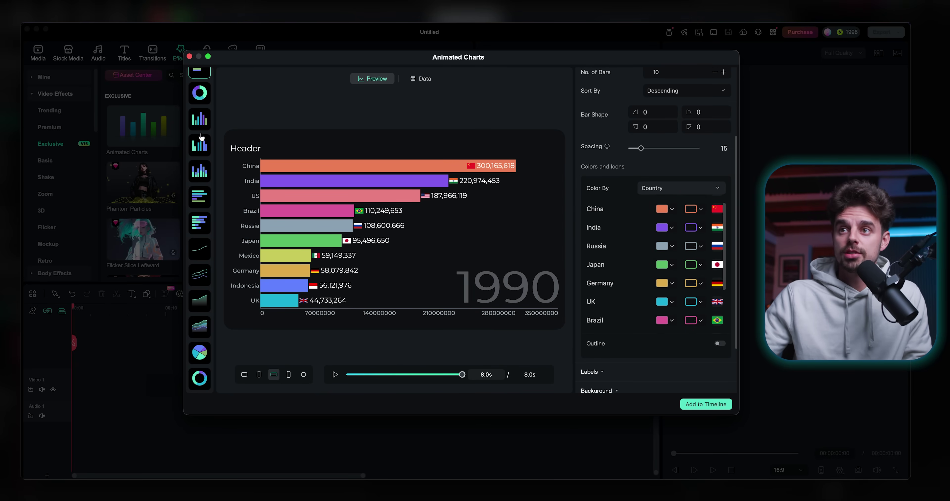
{"action": "left_click", "coordinate": [200, 144]}
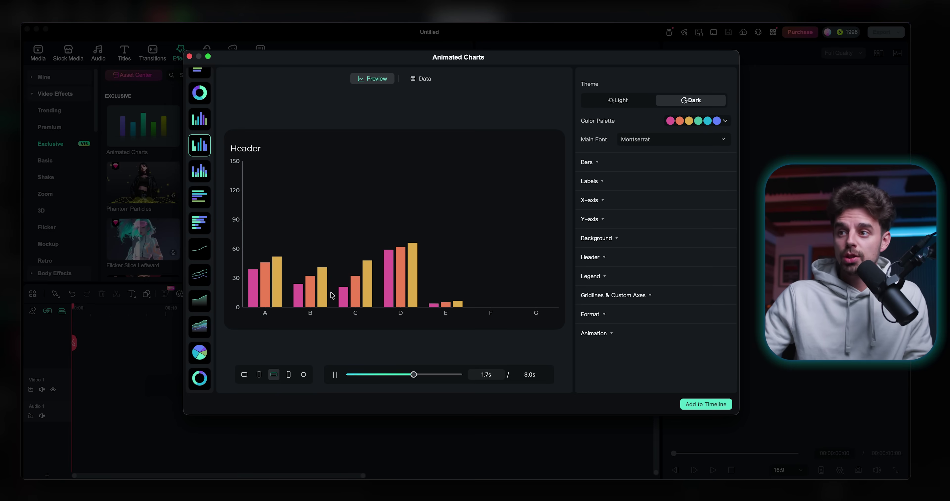
{"action": "left_click", "coordinate": [199, 171]}
{"action": "scroll", "coordinate": [198, 177], "scroll_direction": "up", "scroll_amount": 1}
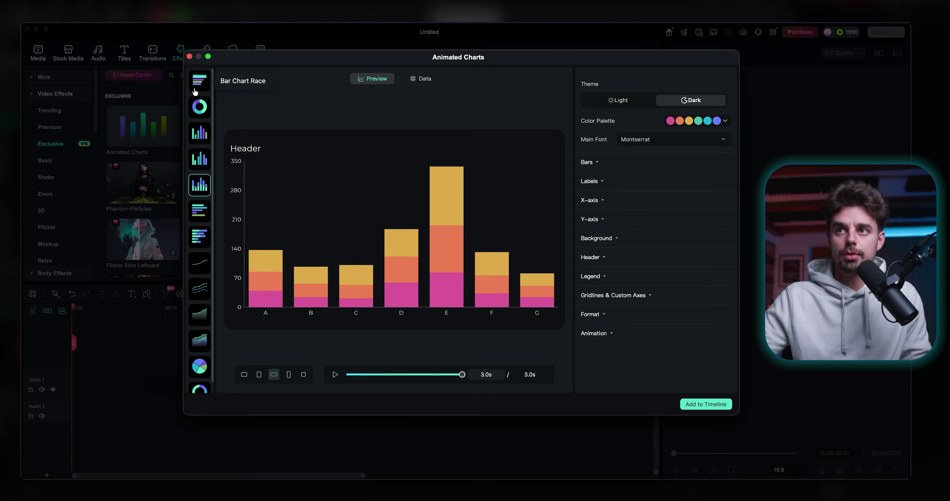
{"action": "left_click", "coordinate": [194, 90]}
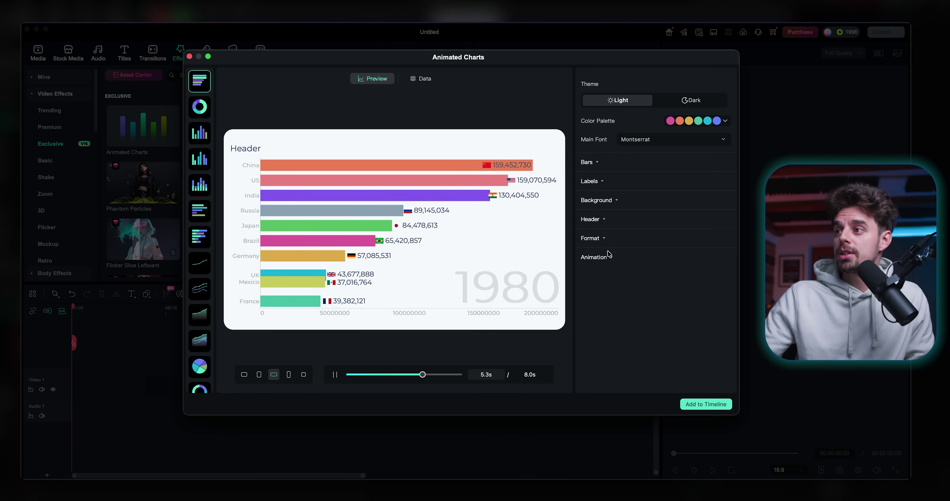
Add the chart to the timeline and change France's 1963 value to 31624764
{"action": "left_click", "coordinate": [706, 404]}
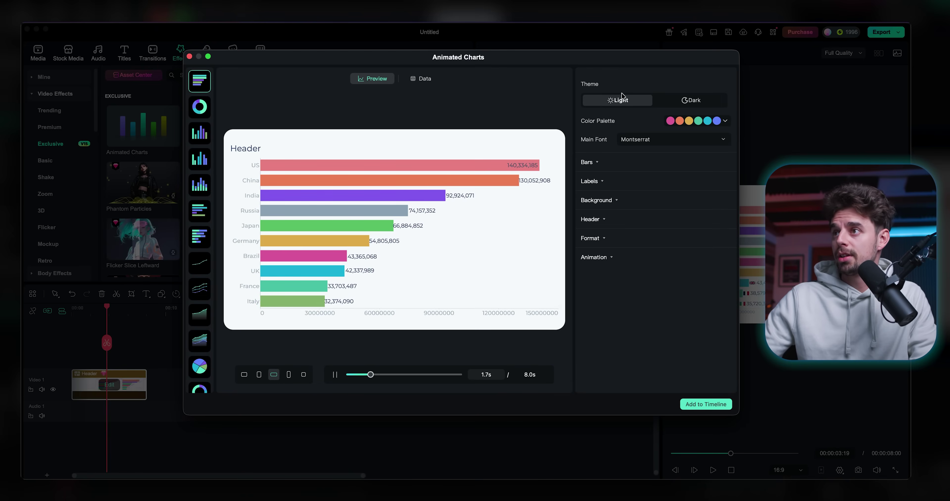
{"action": "left_click", "coordinate": [423, 79]}
{"action": "scroll", "coordinate": [417, 207], "scroll_direction": "down", "scroll_amount": 10}
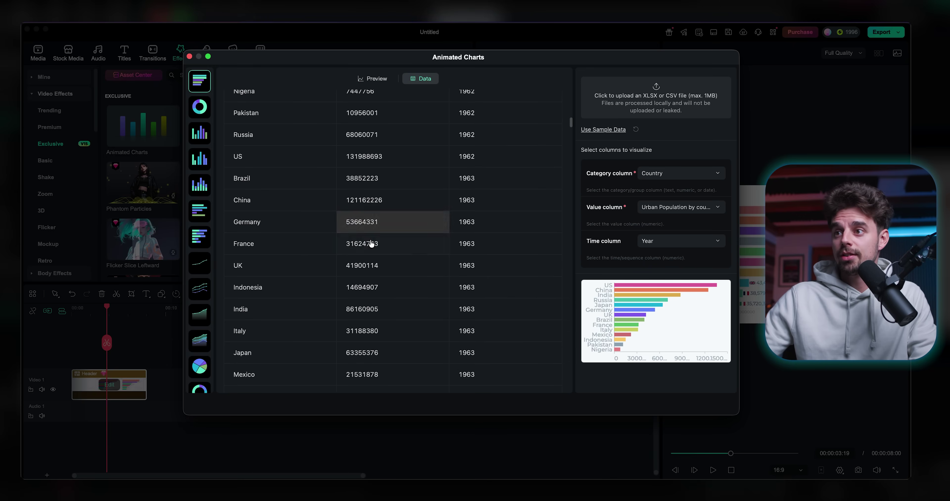
{"action": "left_click", "coordinate": [384, 245]}
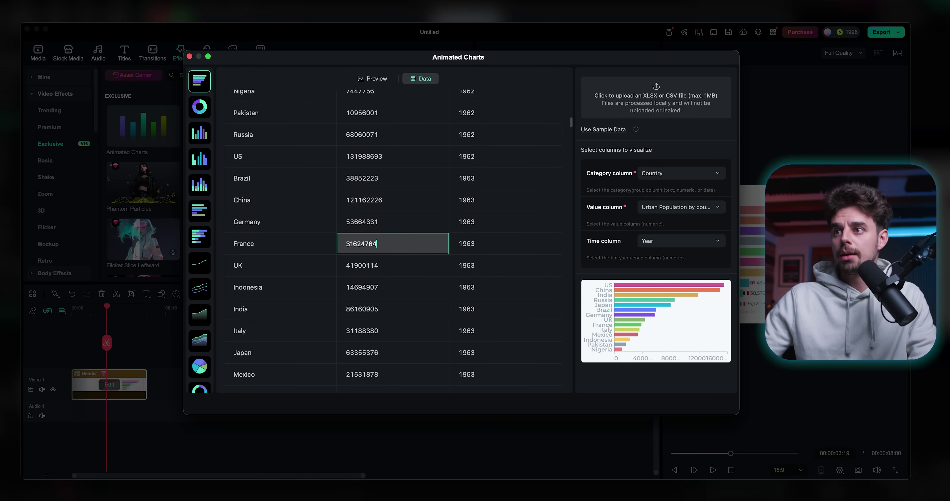
{"action": "left_click", "coordinate": [413, 206]}
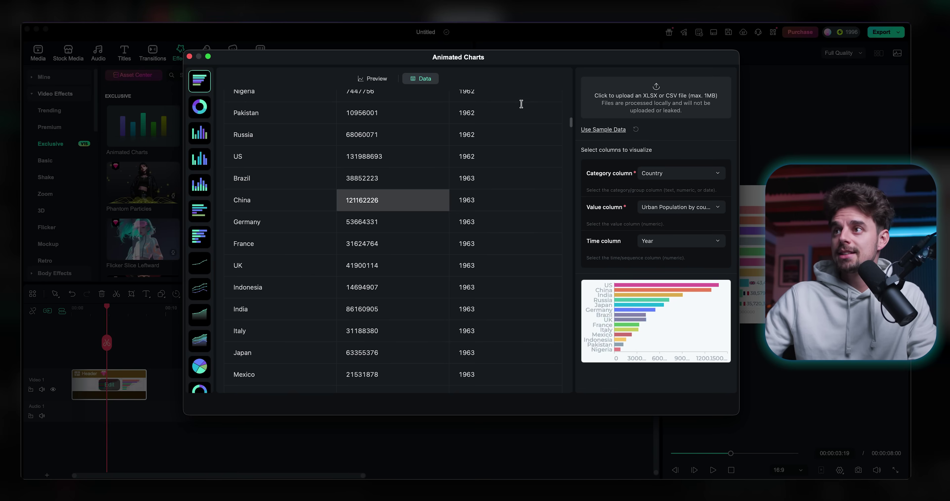
{"action": "scroll", "coordinate": [520, 106], "scroll_direction": "up", "scroll_amount": 10}
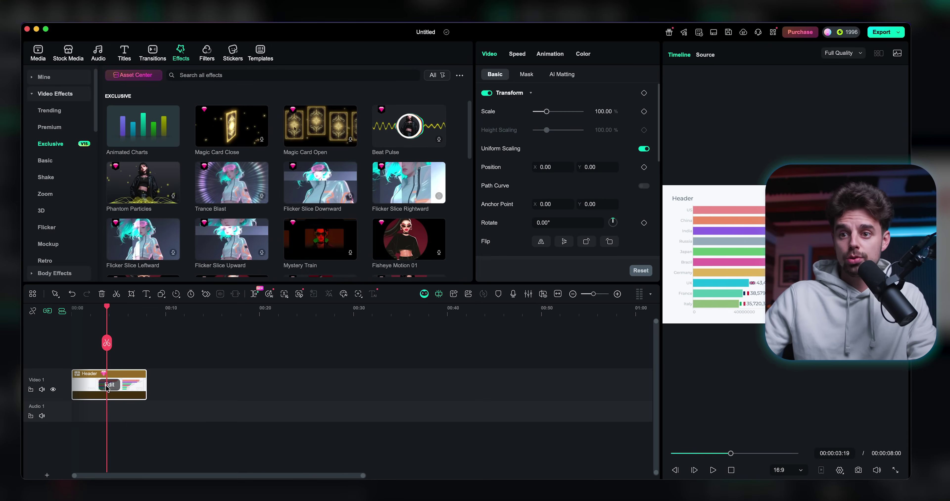
Reopen the chart clip's editor, look over its Labels, Background and Header settings, then close it
{"action": "left_click", "coordinate": [108, 385]}
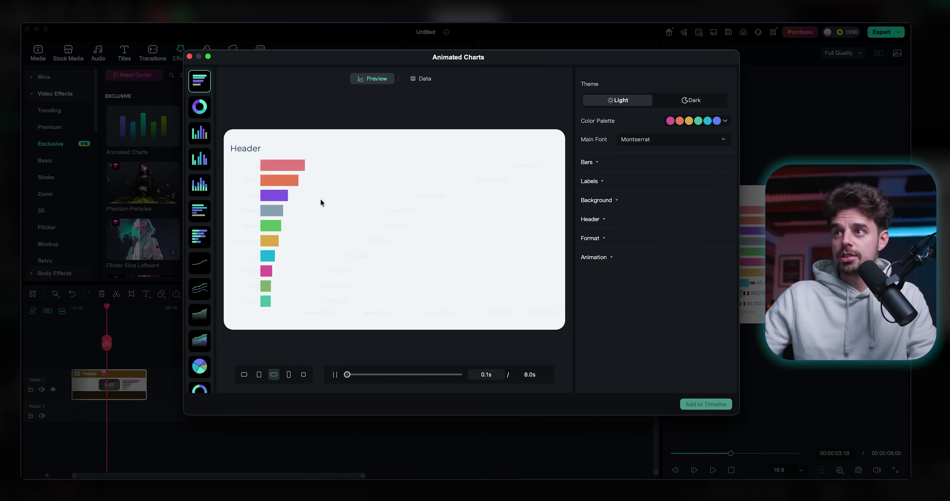
{"action": "left_click", "coordinate": [604, 182]}
{"action": "scroll", "coordinate": [609, 213], "scroll_direction": "down", "scroll_amount": 5}
{"action": "scroll", "coordinate": [606, 229], "scroll_direction": "down", "scroll_amount": 3}
{"action": "left_click", "coordinate": [596, 321]}
{"action": "left_click", "coordinate": [592, 340]}
{"action": "scroll", "coordinate": [634, 359], "scroll_direction": "down", "scroll_amount": 3}
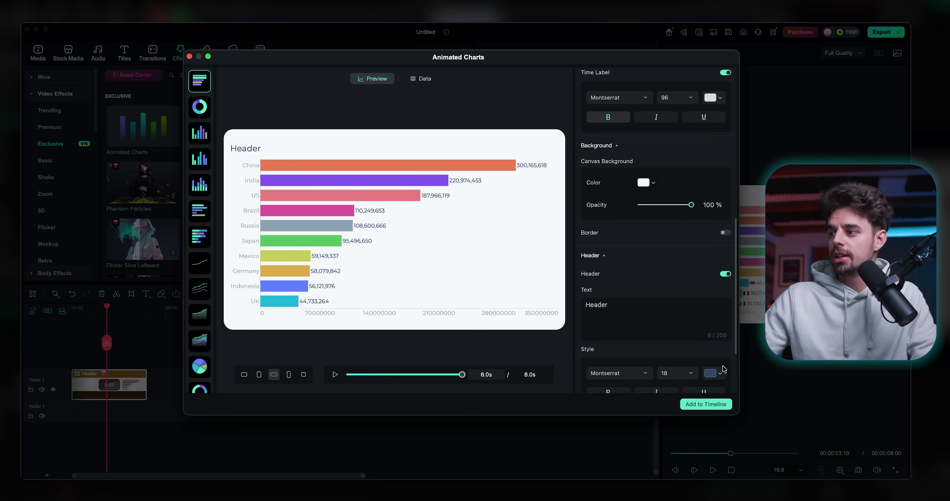
{"action": "left_click", "coordinate": [189, 56]}
{"action": "scroll", "coordinate": [122, 306], "scroll_direction": "up", "scroll_amount": 2}
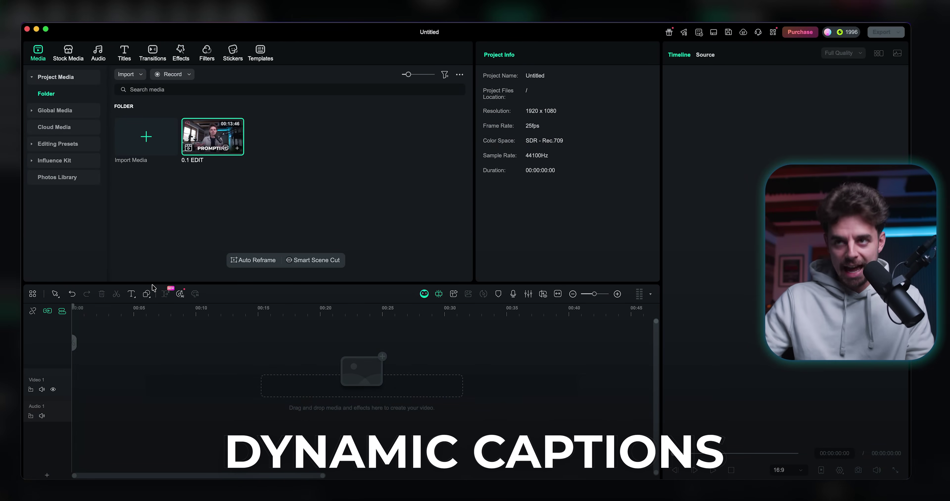
Preview the 0.1 EDIT clip and place it on Video 1, accepting the frame-rate prompt
{"action": "double_click", "coordinate": [235, 152]}
{"action": "left_click", "coordinate": [686, 453]}
{"action": "left_click_drag", "start_coordinate": [688, 455], "coordinate": [136, 375]}
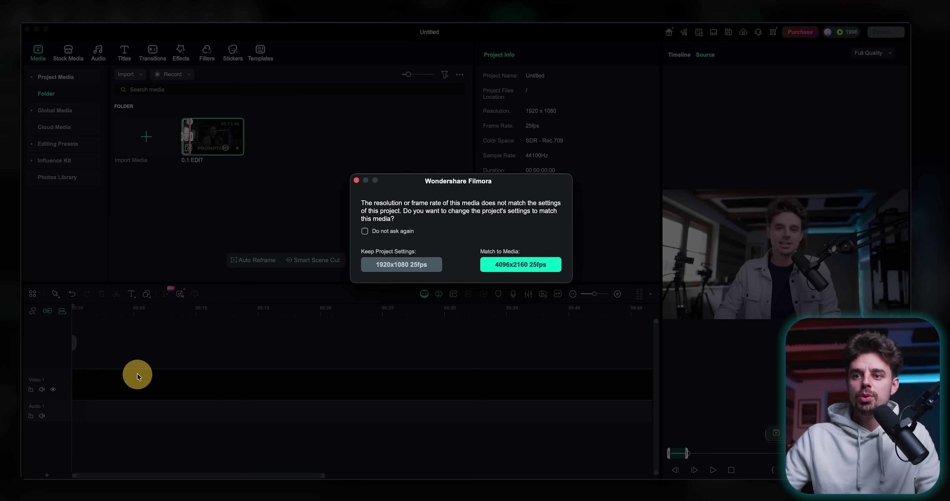
{"action": "left_click", "coordinate": [424, 264]}
Split the clip at 00:23, delete the remainder, and reselect the trimmed clip
{"action": "left_click", "coordinate": [346, 322]}
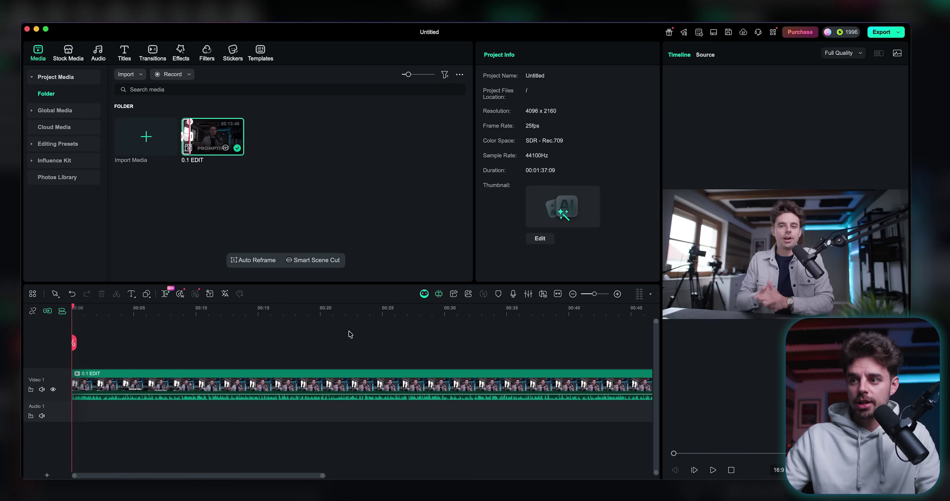
{"action": "left_click", "coordinate": [360, 383]}
{"action": "left_click", "coordinate": [382, 382]}
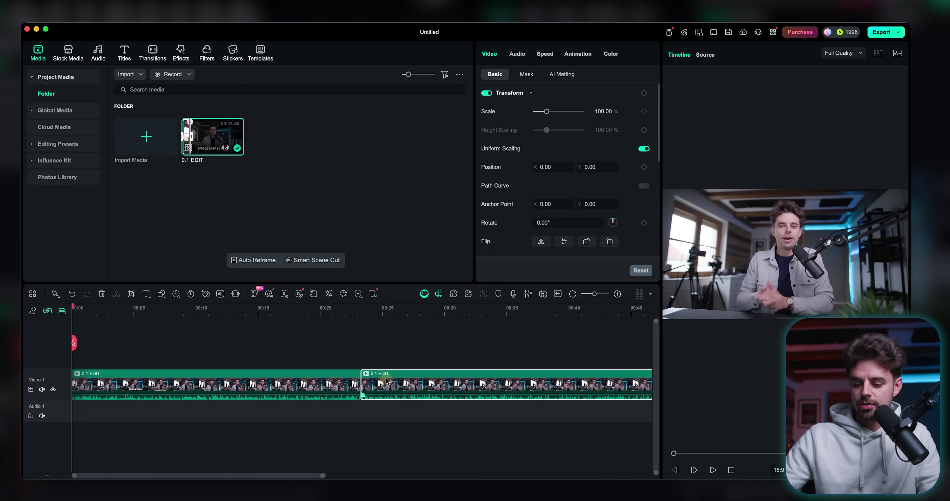
{"action": "key", "text": "Delete"}
{"action": "left_click_drag", "start_coordinate": [106, 308], "coordinate": [92, 310]}
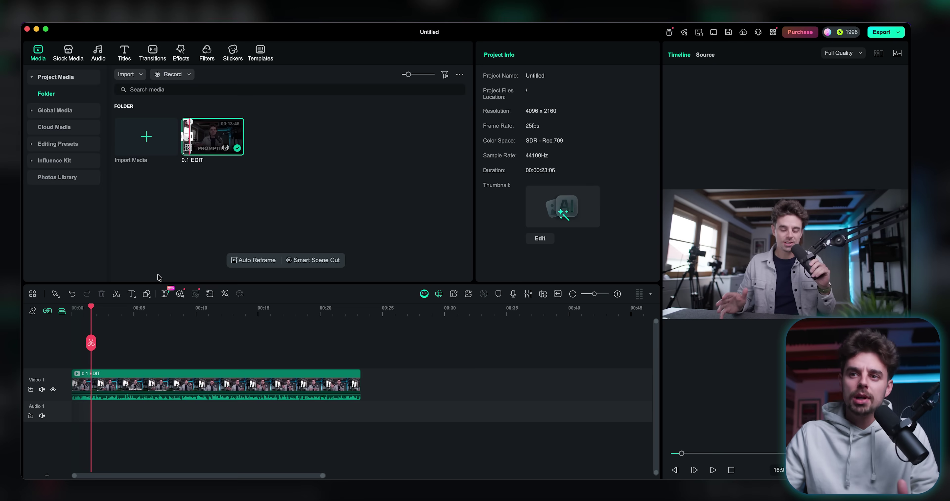
{"action": "left_click", "coordinate": [165, 382]}
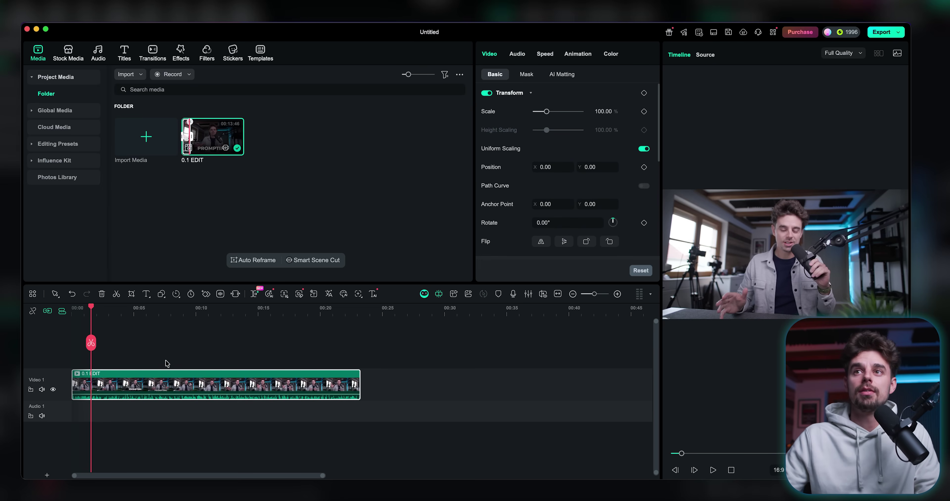
Generate Dynamic Captions for the entire timeline sequence using Auto Detect Language
{"action": "left_click", "coordinate": [124, 52]}
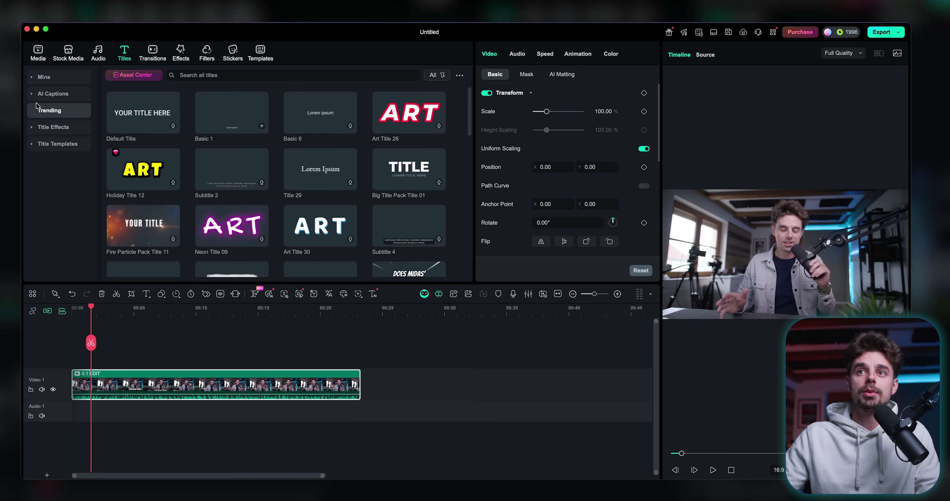
{"action": "left_click", "coordinate": [45, 94]}
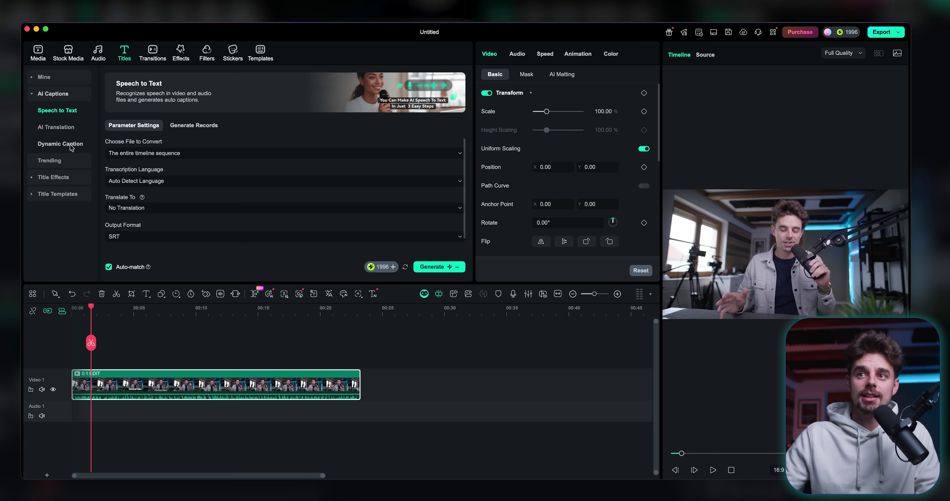
{"action": "left_click", "coordinate": [72, 148]}
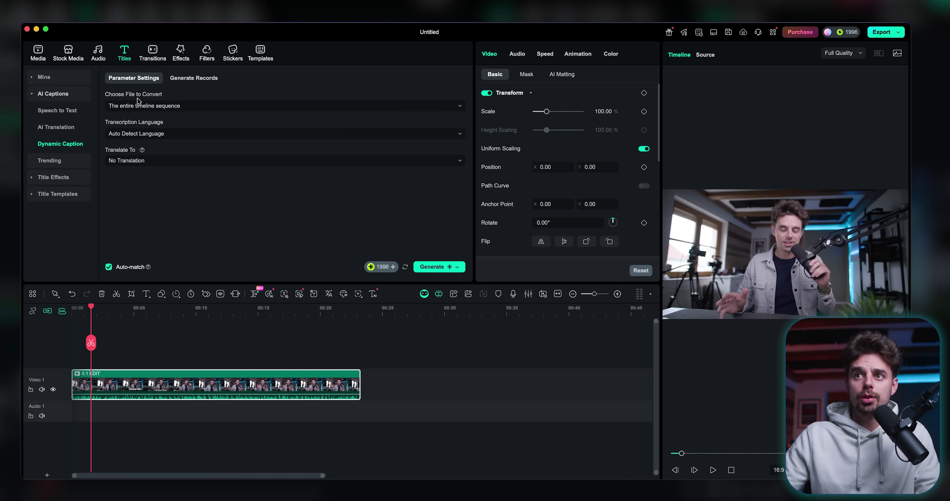
{"action": "left_click", "coordinate": [149, 109]}
{"action": "left_click", "coordinate": [162, 183]}
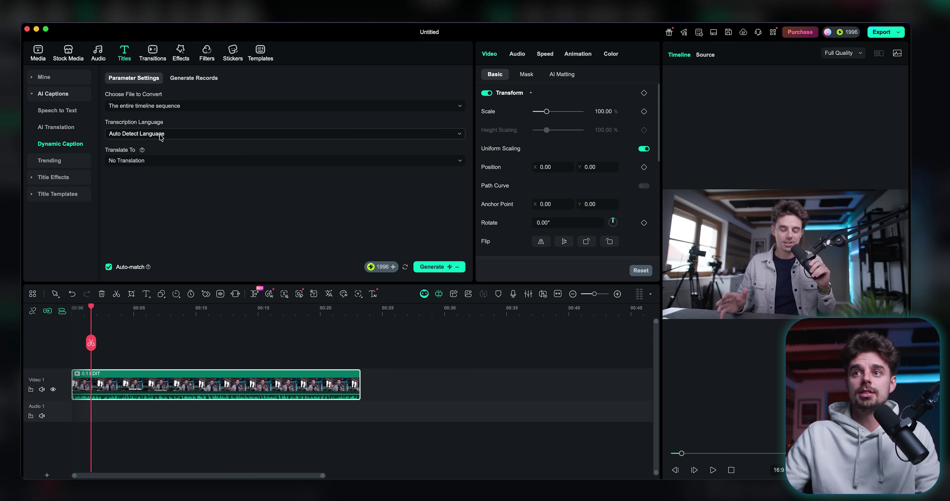
{"action": "left_click", "coordinate": [160, 137]}
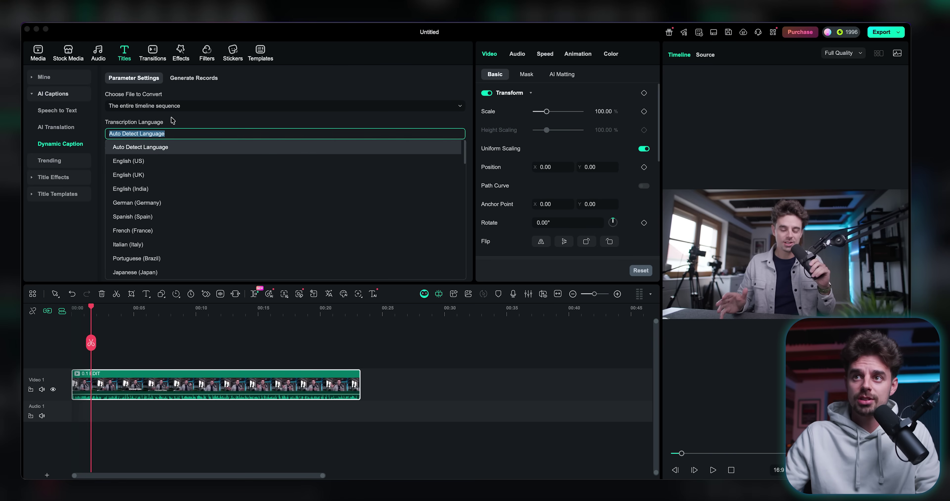
{"action": "left_click", "coordinate": [180, 141]}
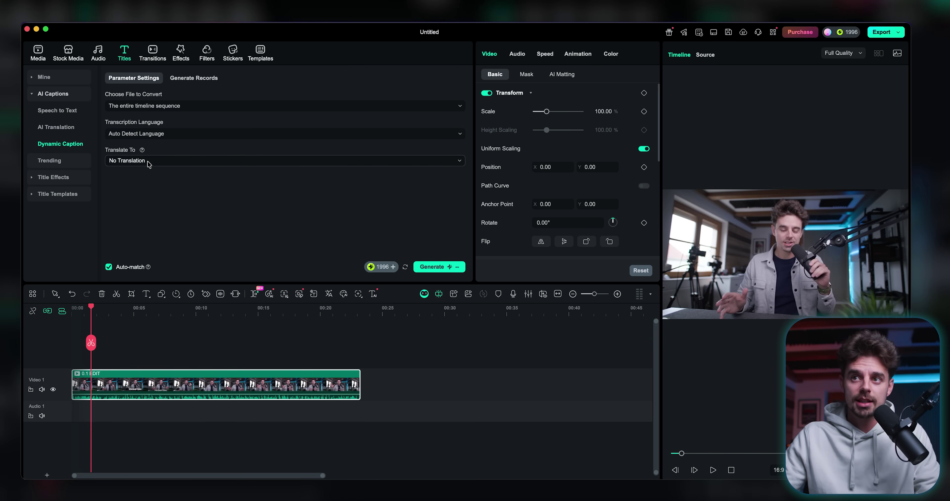
{"action": "left_click", "coordinate": [434, 270]}
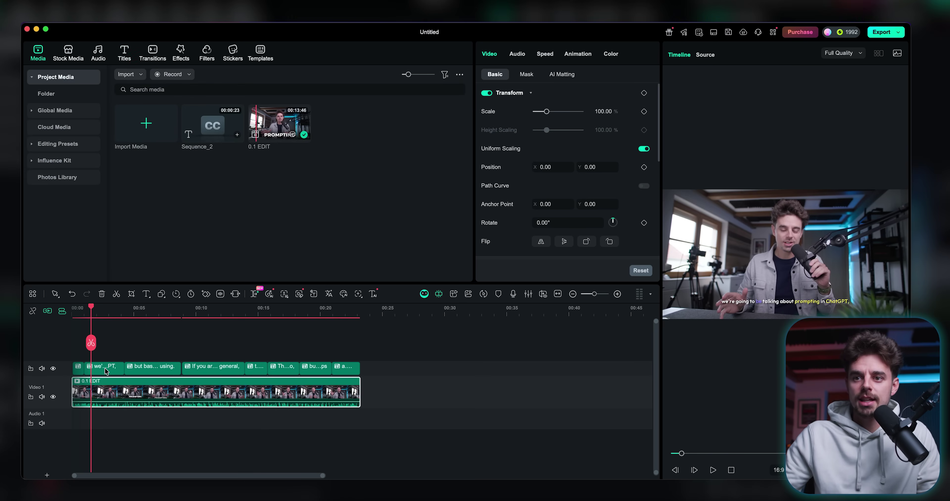
Preview the Sequence_2 captions, then select the first caption clip and show its Templates
{"action": "left_click", "coordinate": [109, 368]}
{"action": "left_click", "coordinate": [81, 319]}
{"action": "left_click", "coordinate": [79, 369]}
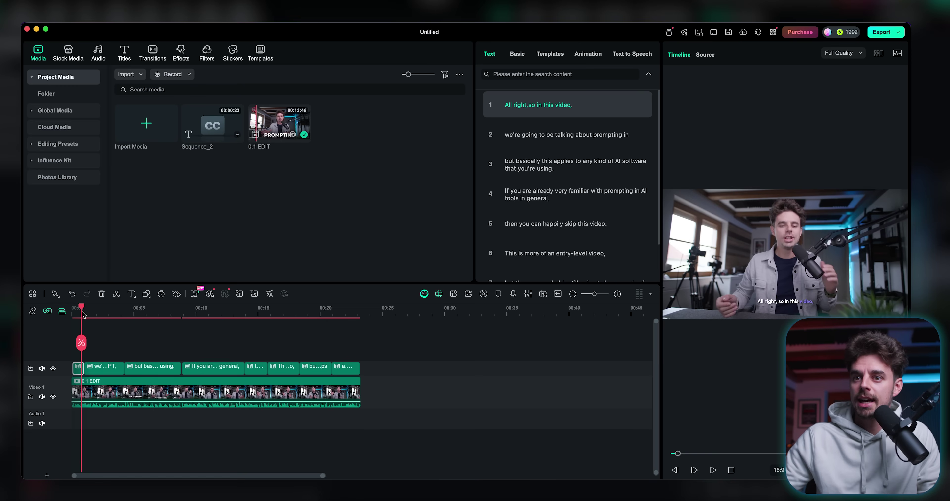
{"action": "left_click", "coordinate": [110, 310]}
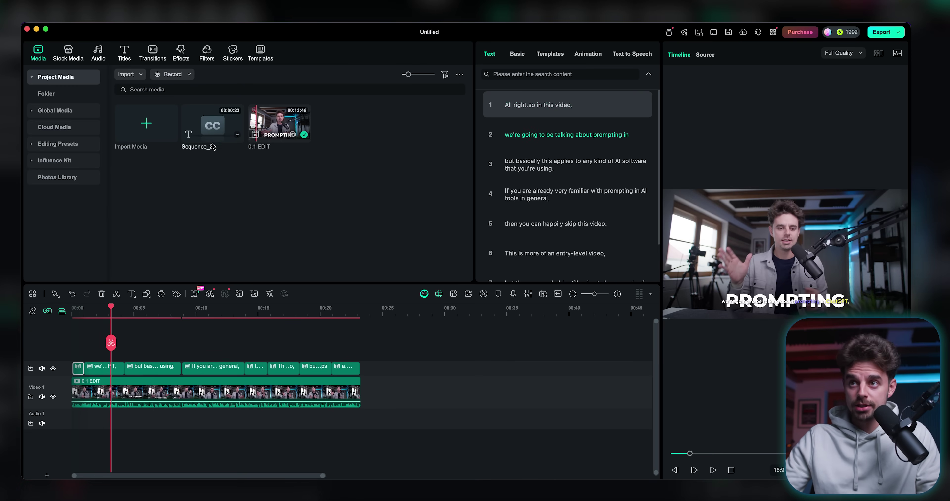
{"action": "double_click", "coordinate": [212, 127]}
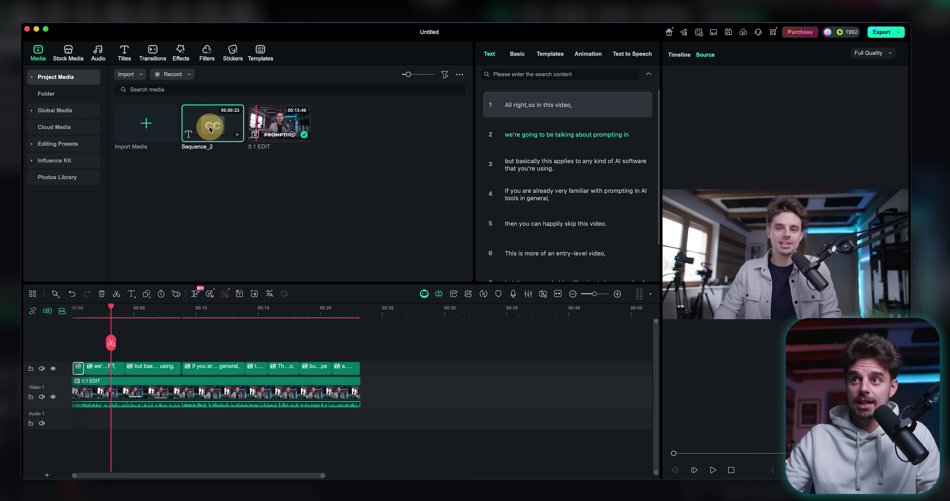
{"action": "left_click", "coordinate": [105, 367]}
{"action": "left_click", "coordinate": [78, 345]}
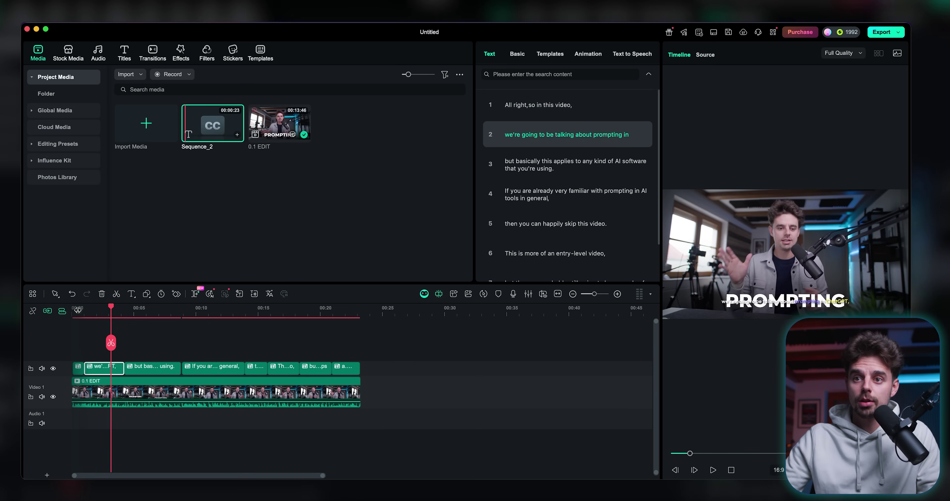
{"action": "left_click", "coordinate": [78, 372]}
{"action": "left_click", "coordinate": [549, 55]}
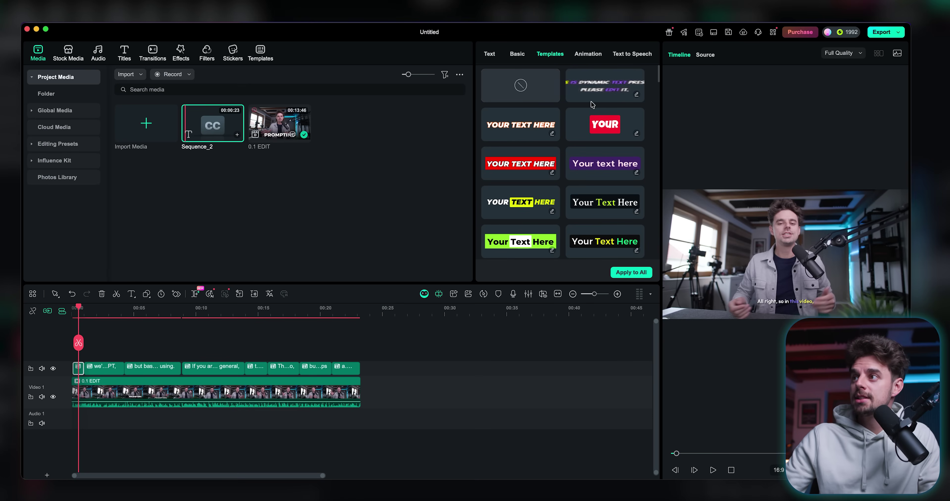
Pick the white-box 'Your Text Here' template and apply it to all caption clips
{"action": "scroll", "coordinate": [591, 98], "scroll_direction": "down", "scroll_amount": 2}
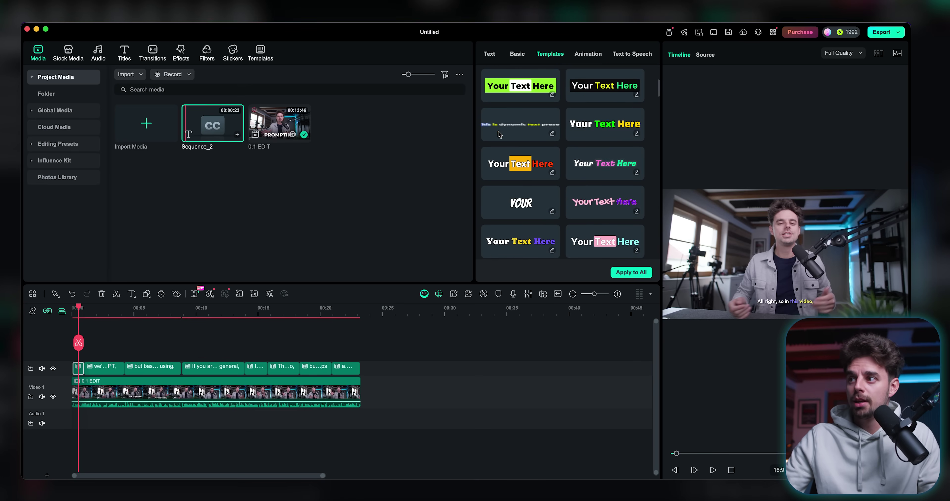
{"action": "scroll", "coordinate": [499, 134], "scroll_direction": "down", "scroll_amount": 10}
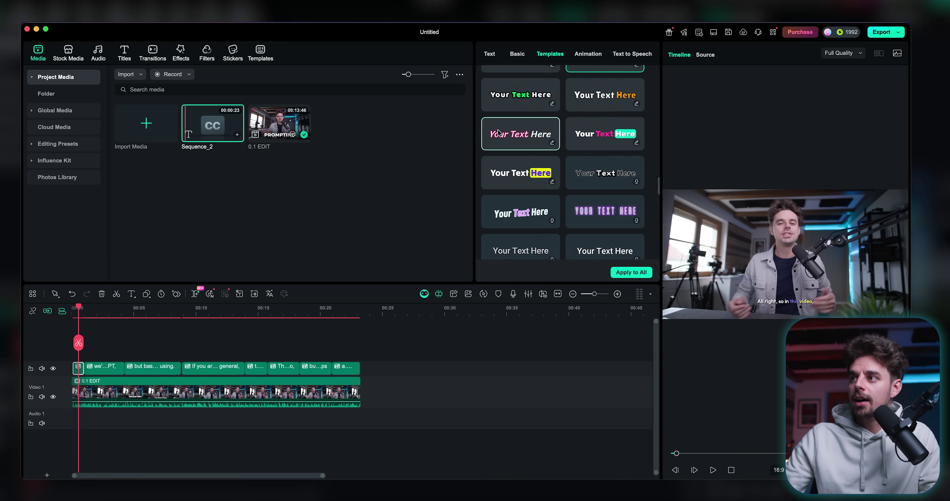
{"action": "scroll", "coordinate": [500, 132], "scroll_direction": "down", "scroll_amount": 3}
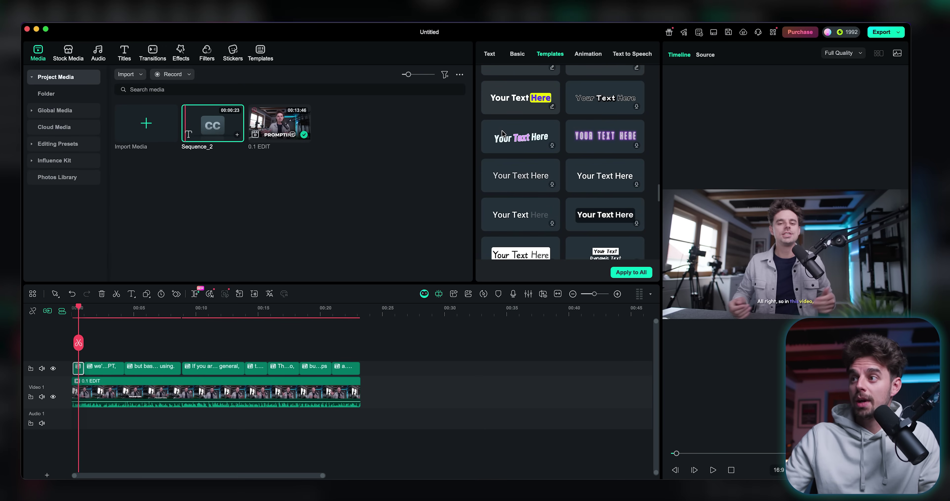
{"action": "scroll", "coordinate": [591, 209], "scroll_direction": "up", "scroll_amount": 5}
{"action": "scroll", "coordinate": [524, 182], "scroll_direction": "up", "scroll_amount": 2}
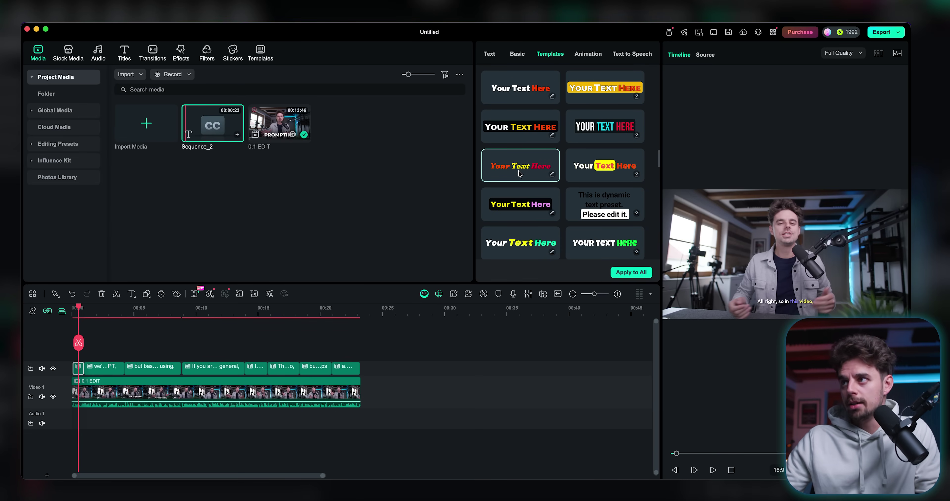
{"action": "scroll", "coordinate": [520, 174], "scroll_direction": "down", "scroll_amount": 3}
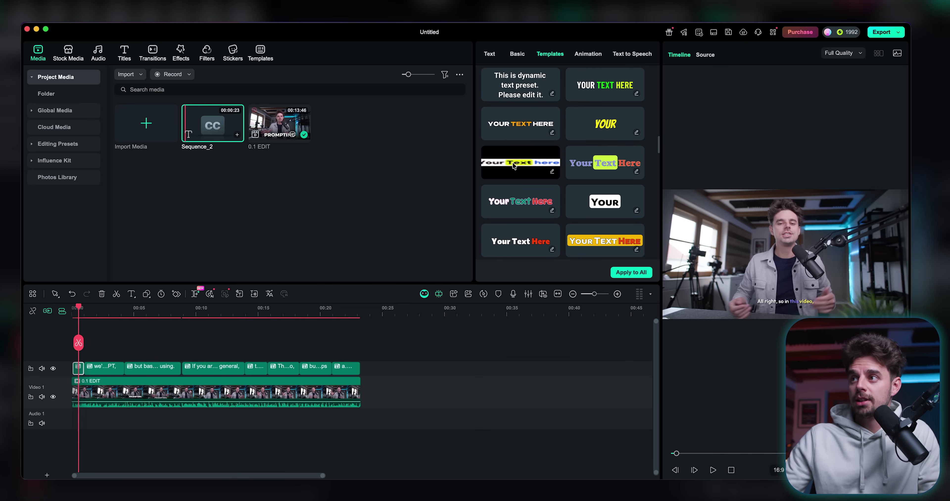
{"action": "scroll", "coordinate": [517, 164], "scroll_direction": "up", "scroll_amount": 4}
{"action": "scroll", "coordinate": [523, 160], "scroll_direction": "down", "scroll_amount": 1}
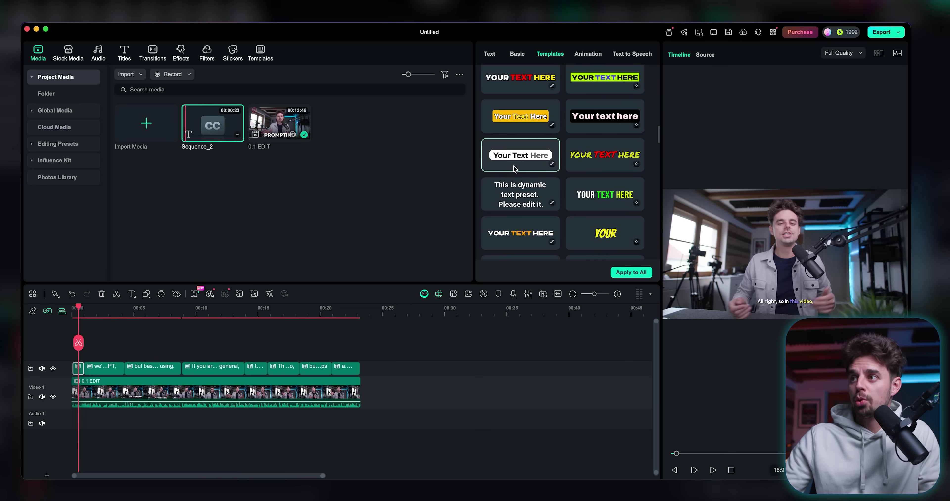
{"action": "left_click", "coordinate": [525, 158]}
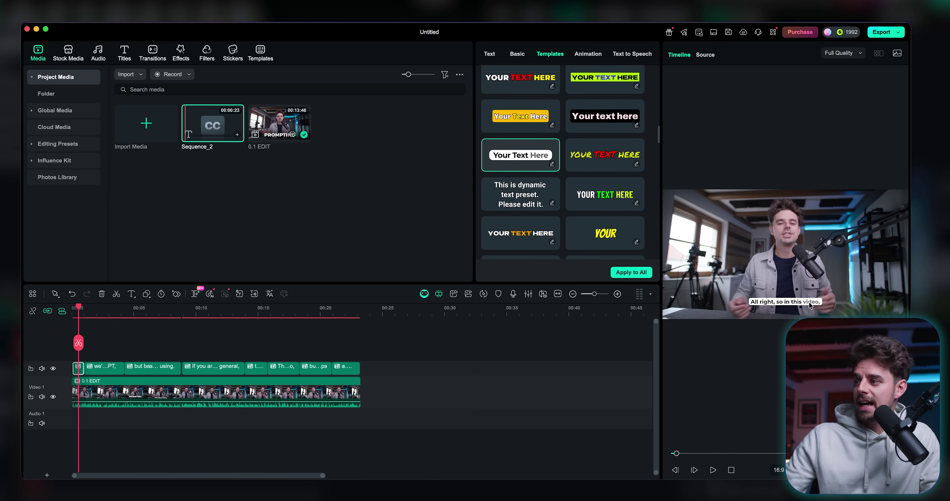
{"action": "left_click", "coordinate": [639, 274]}
{"action": "left_click", "coordinate": [526, 259]}
{"action": "key", "text": "space"}
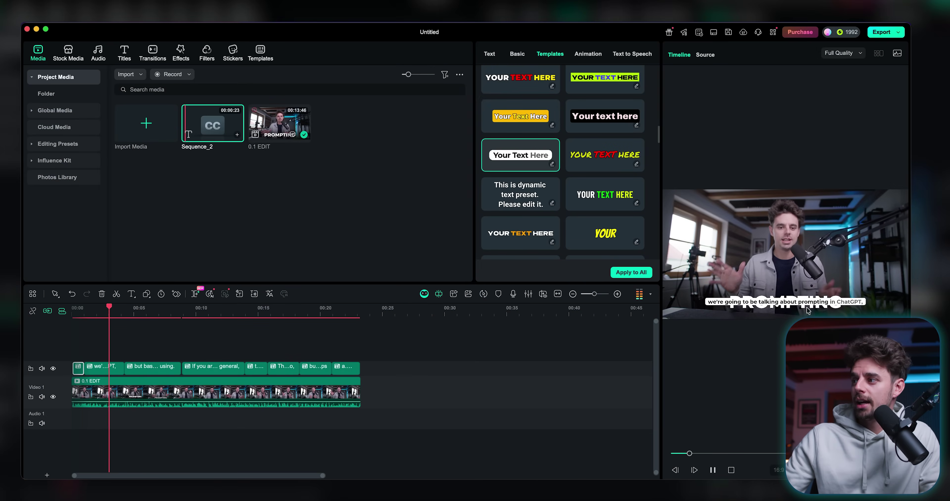
{"action": "key", "text": "space"}
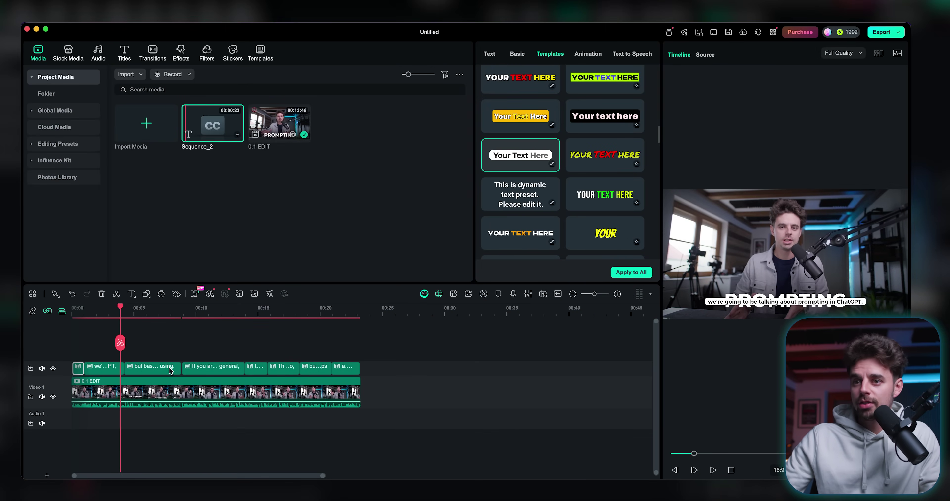
{"action": "left_click", "coordinate": [152, 310]}
{"action": "key", "text": "space"}
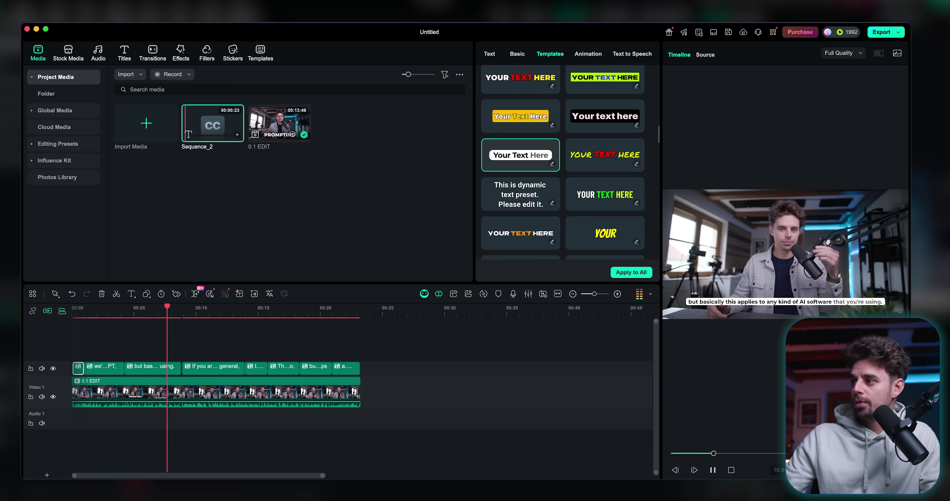
{"action": "key", "text": "space"}
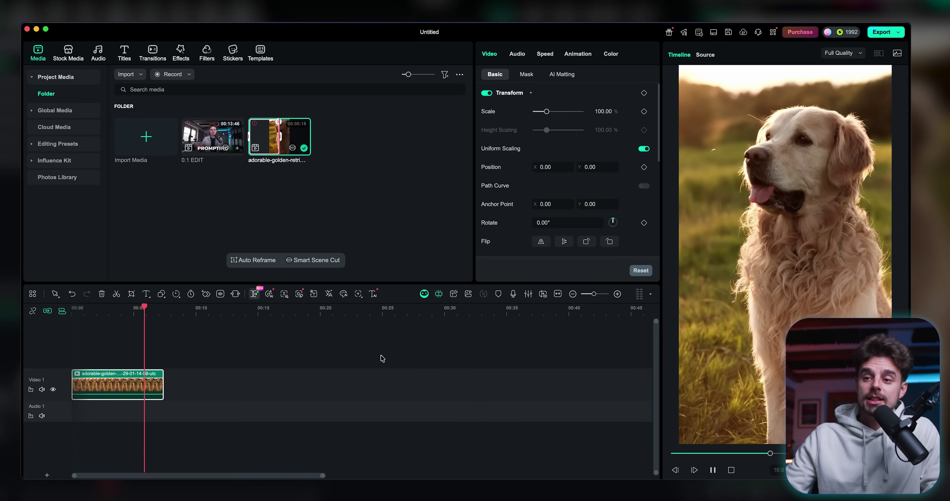
{"action": "key", "text": "space"}
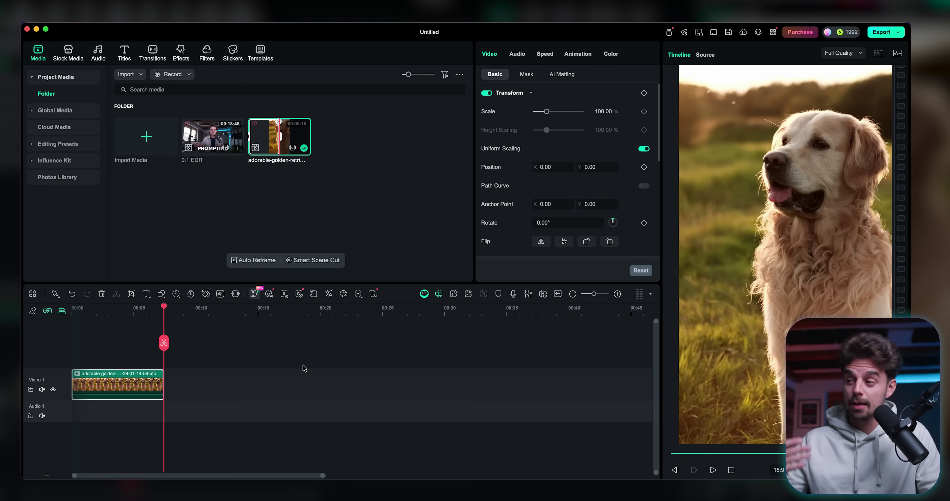
{"action": "left_click", "coordinate": [99, 313]}
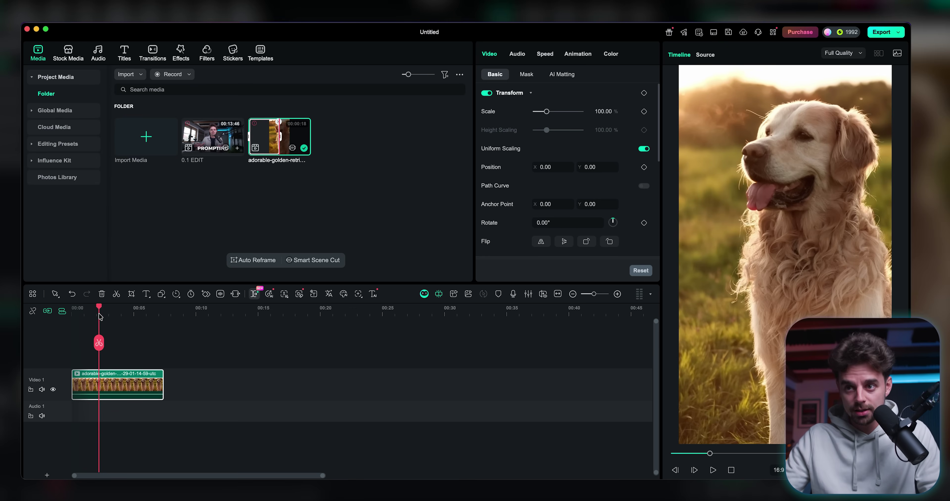
{"action": "left_click", "coordinate": [126, 313]}
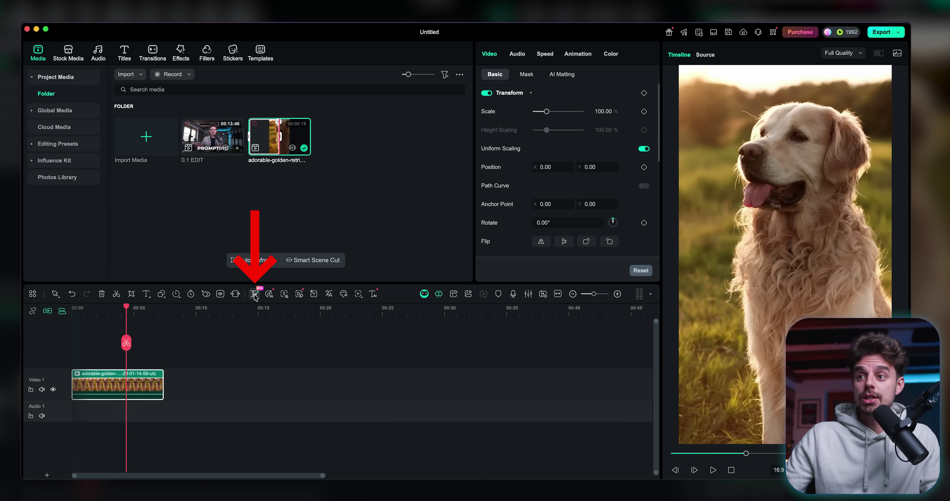
Extend the dog clip 8 seconds with AI, prompting 'Zoom out the dog starts barking and jumping around'
{"action": "left_click", "coordinate": [254, 295]}
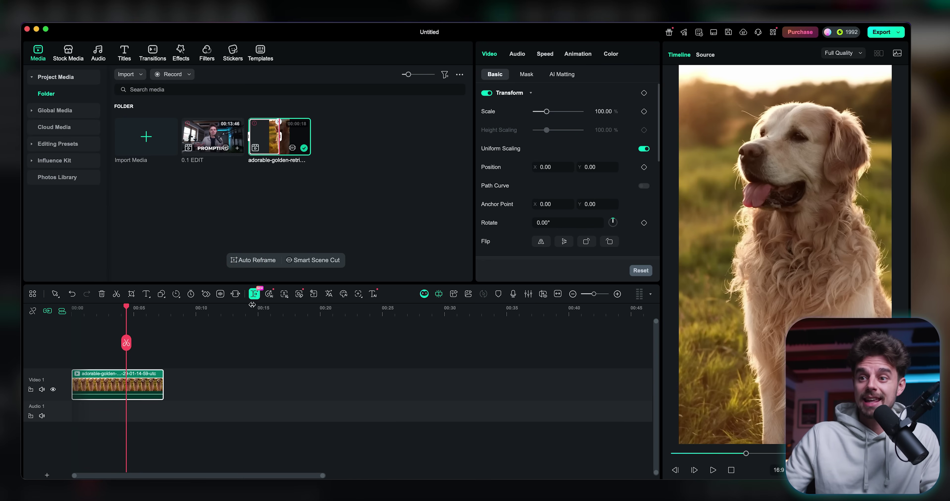
{"action": "left_click_drag", "start_coordinate": [163, 375], "coordinate": [233, 374]}
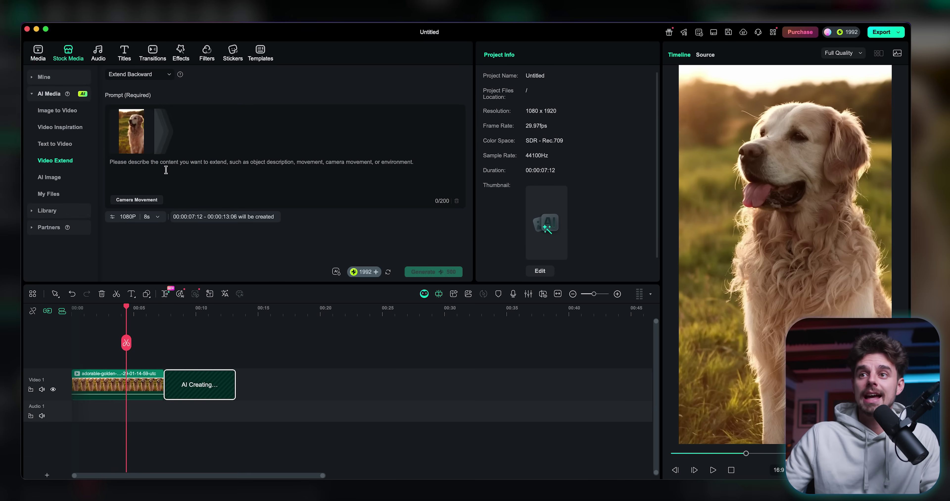
{"action": "left_click", "coordinate": [166, 170]}
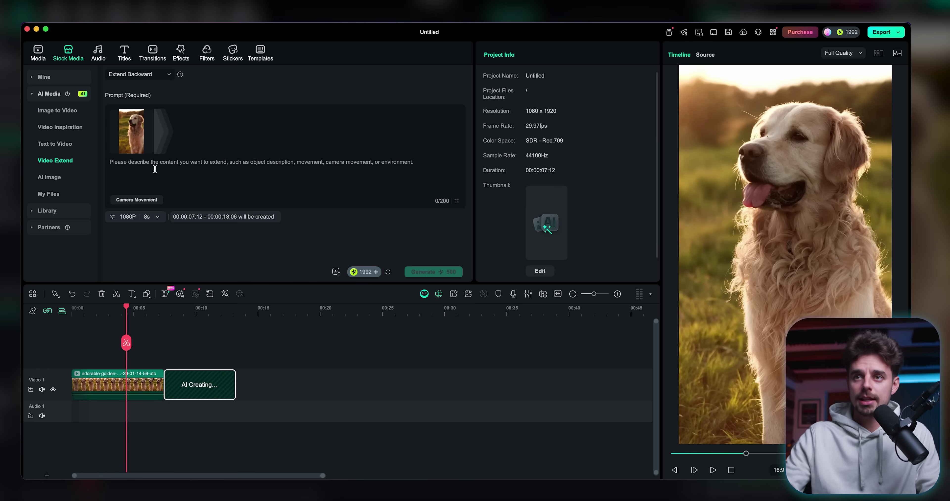
{"action": "type", "text": "Zoom out the do"}
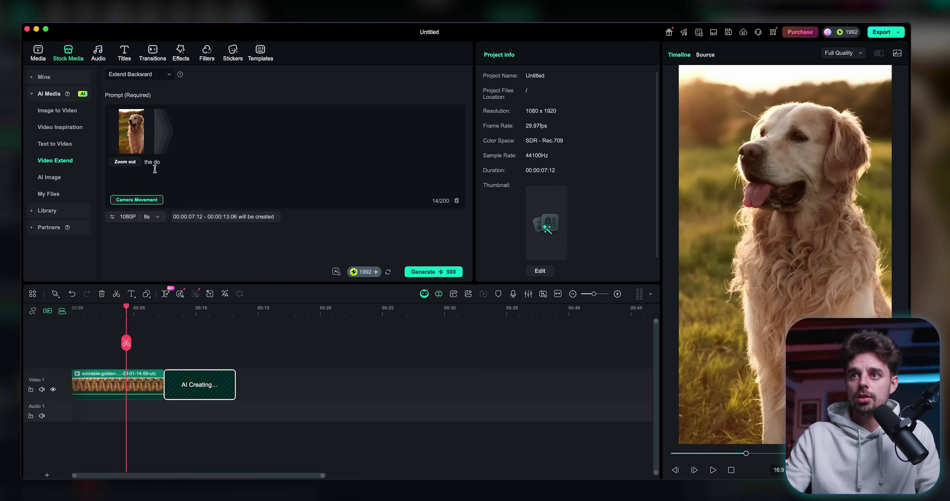
{"action": "type", "text": "g starts barking and jumping arou"}
{"action": "key", "text": "BackSpace"}
{"action": "key", "text": "BackSpace"}
{"action": "type", "text": "umping around"}
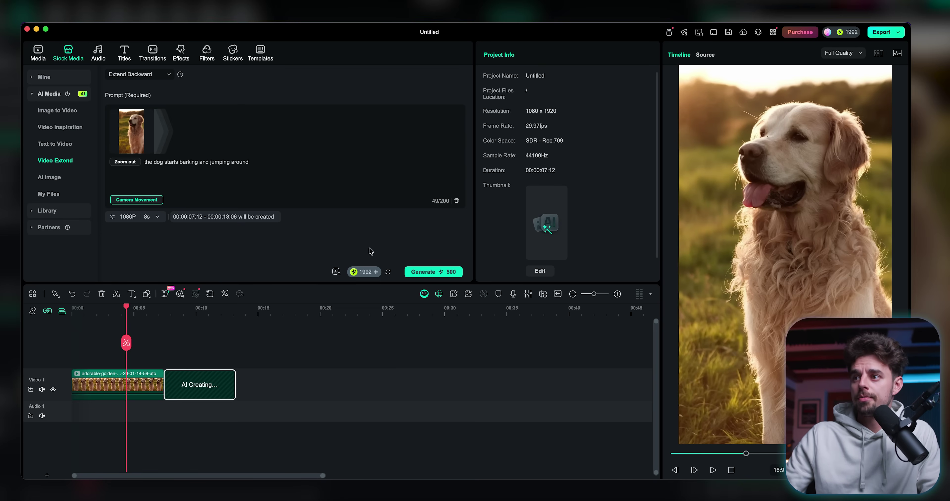
{"action": "left_click", "coordinate": [429, 273]}
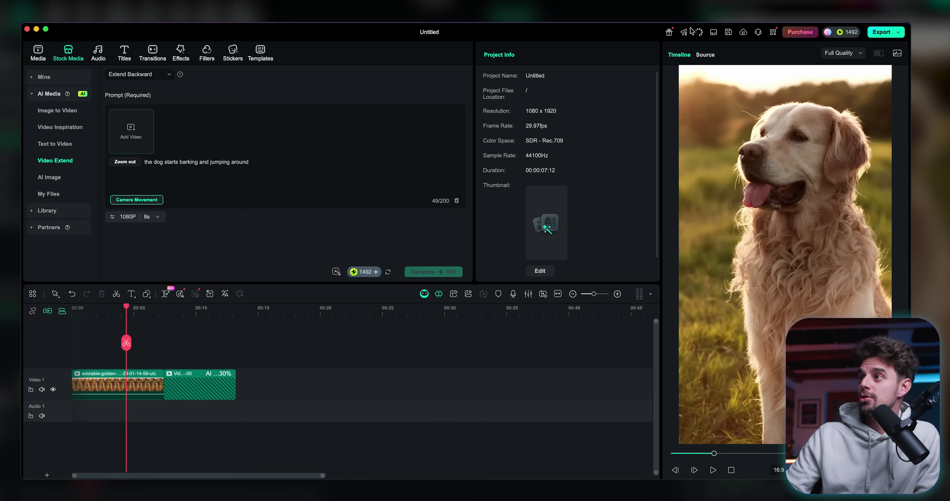
Watch the AI Creations task progress until the Video Extend clip lands after the dog clip
{"action": "left_click", "coordinate": [699, 34]}
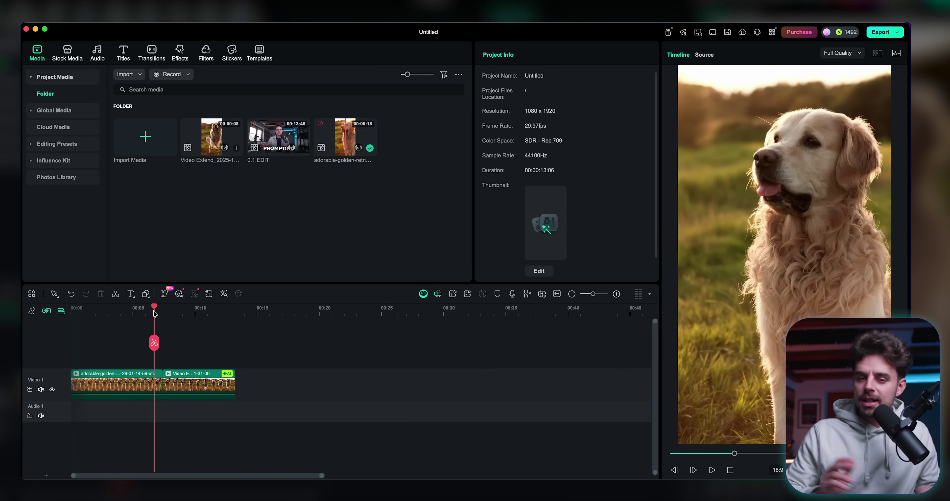
{"action": "left_click", "coordinate": [137, 309]}
{"action": "key", "text": "space"}
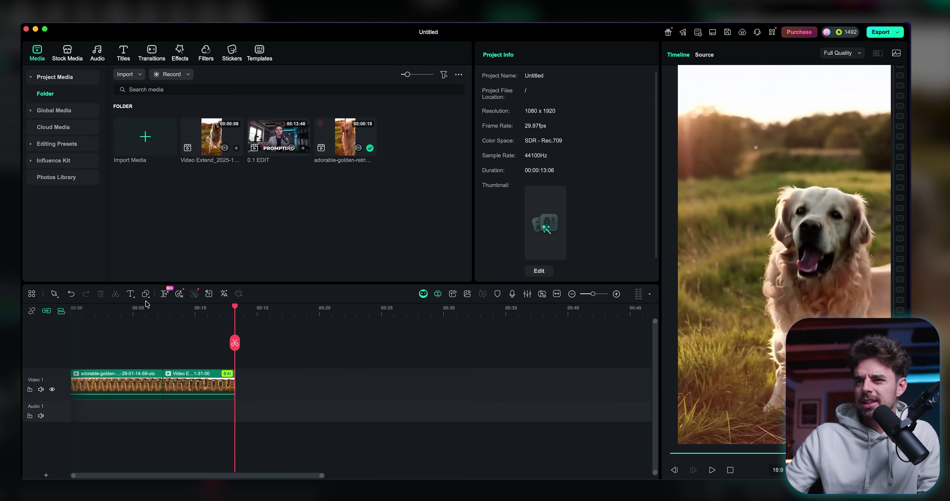
{"action": "left_click", "coordinate": [157, 311]}
{"action": "key", "text": "space"}
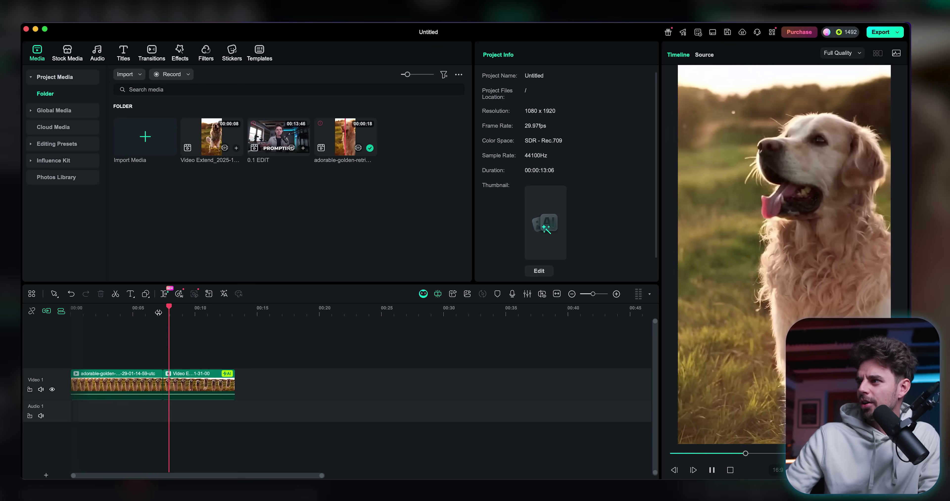
{"action": "key", "text": "space"}
{"action": "left_click", "coordinate": [164, 311]}
{"action": "left_click_drag", "start_coordinate": [164, 310], "coordinate": [156, 310]}
{"action": "key", "text": "space"}
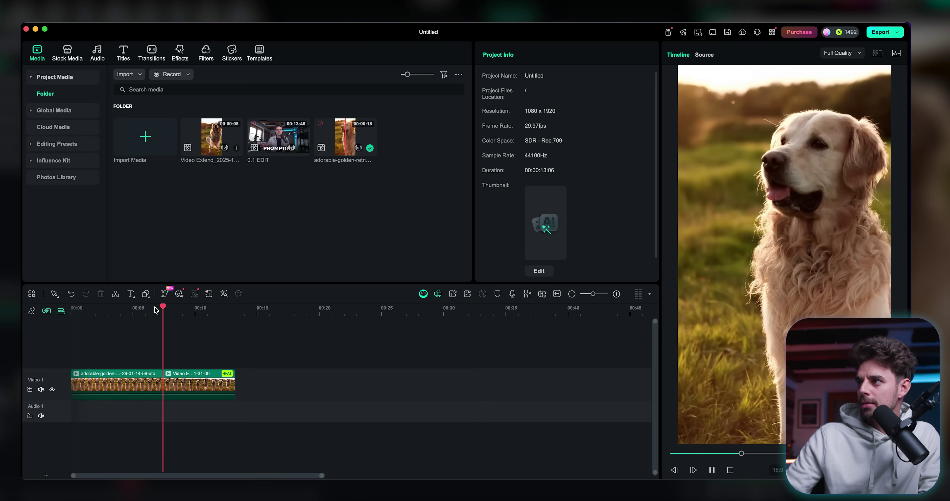
{"action": "key", "text": "space"}
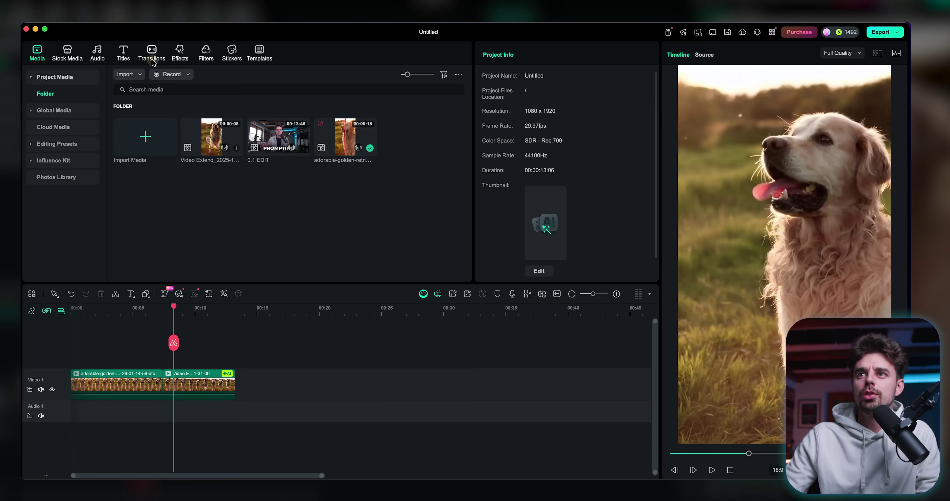
Put a Dissolve on the dog-clip junction, shorten it to 8 frames, and play the join
{"action": "left_click", "coordinate": [151, 53]}
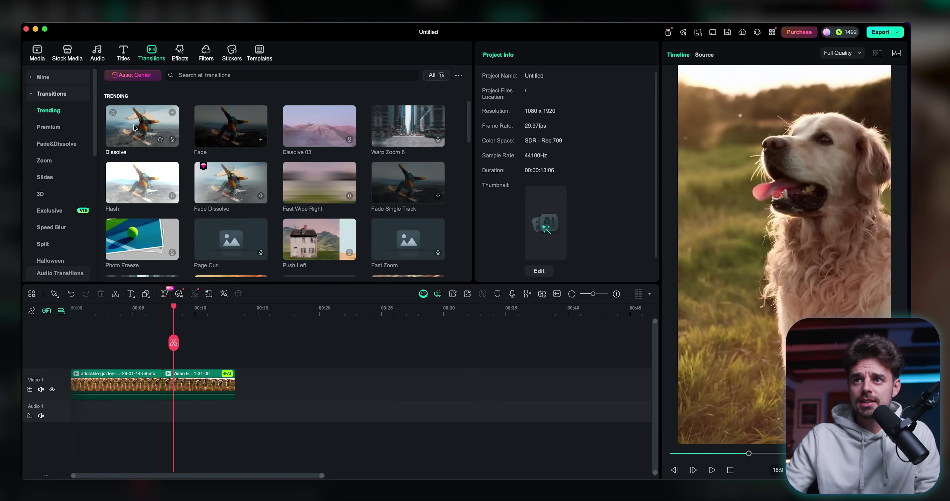
{"action": "left_click_drag", "start_coordinate": [134, 128], "coordinate": [151, 369]}
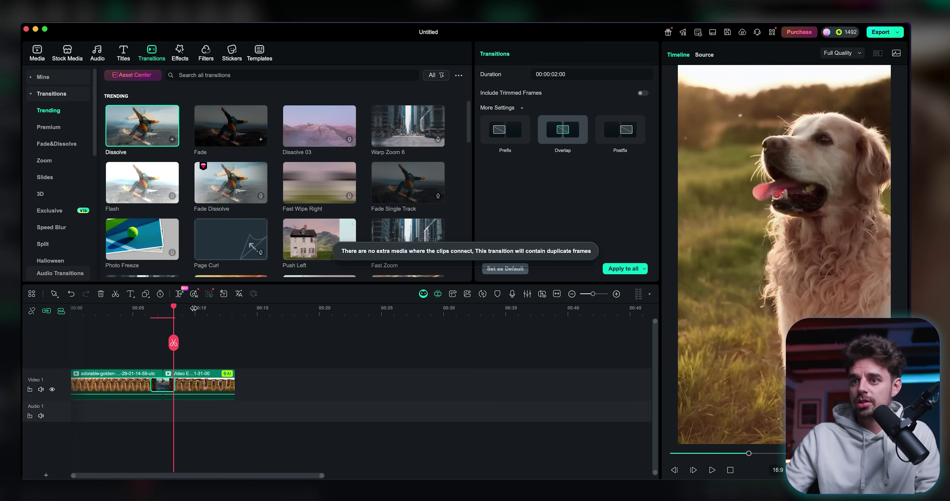
{"action": "left_click", "coordinate": [141, 311]}
{"action": "key", "text": "space"}
{"action": "left_click_drag", "start_coordinate": [151, 384], "coordinate": [162, 383]}
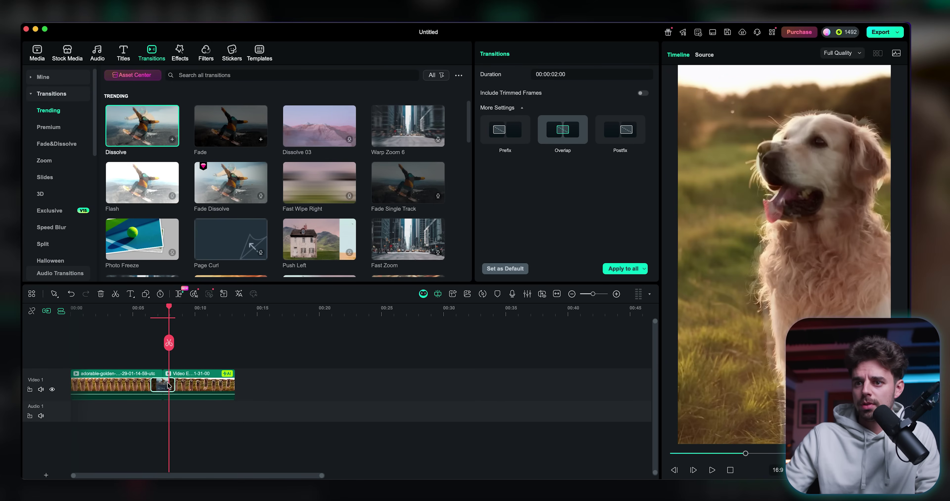
{"action": "left_click", "coordinate": [155, 308]}
{"action": "key", "text": "space"}
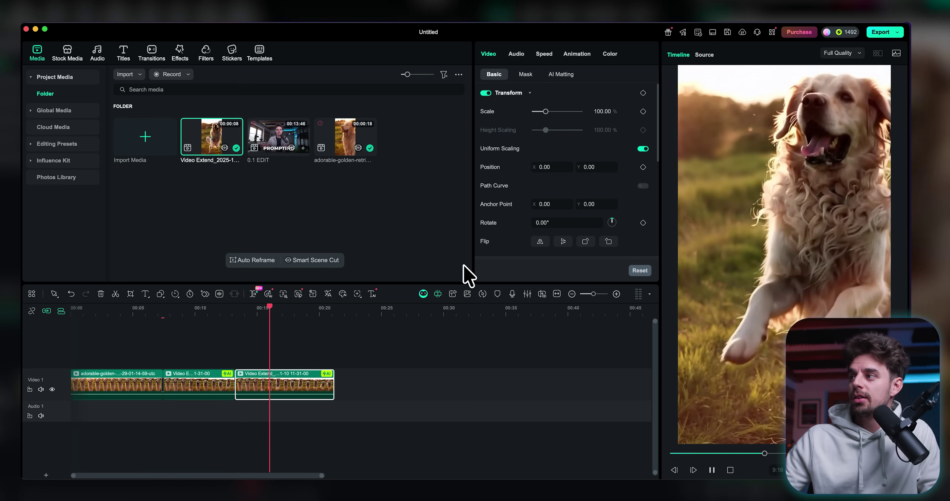
{"action": "key", "text": "space"}
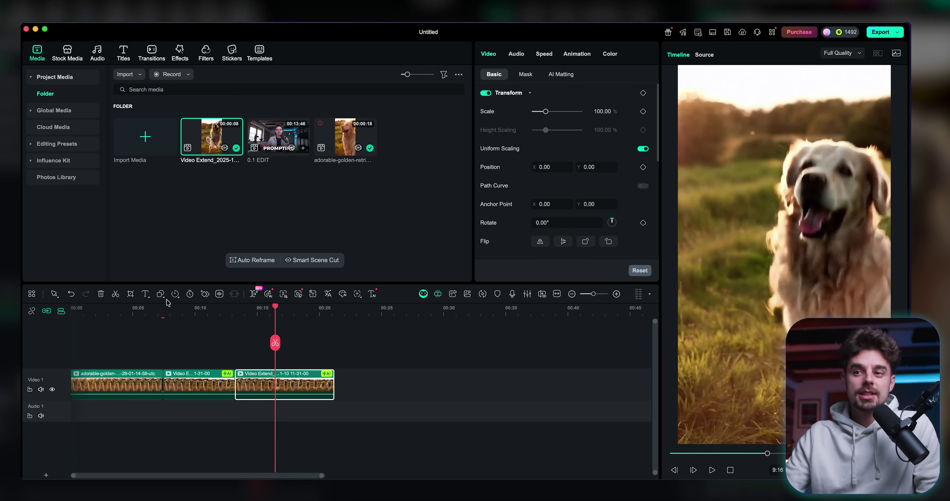
Draw a six-anchor S-shaped Pen Tool path from the upper right down over the dog
{"action": "left_click", "coordinate": [161, 294]}
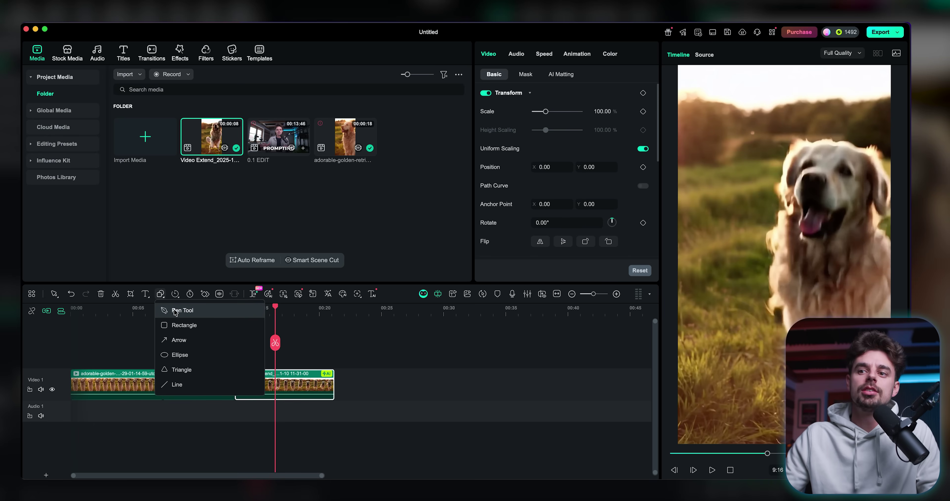
{"action": "left_click", "coordinate": [190, 311]}
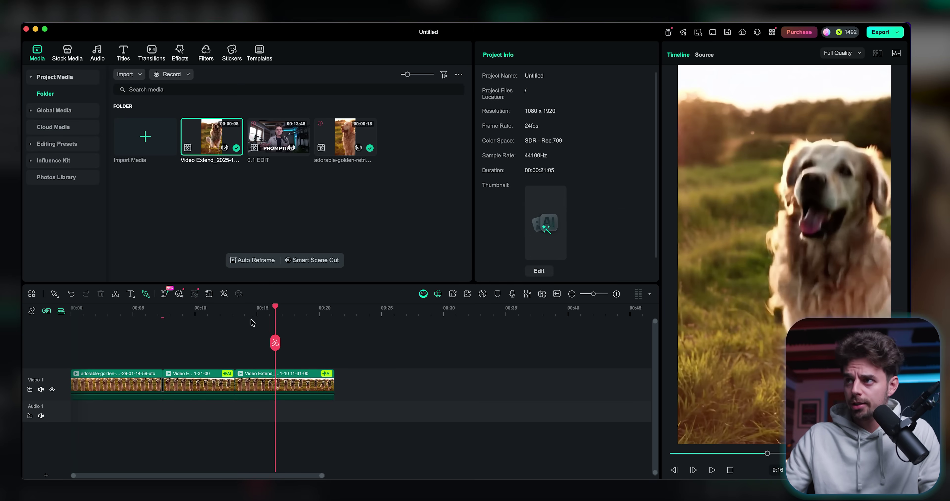
{"action": "left_click", "coordinate": [874, 125]}
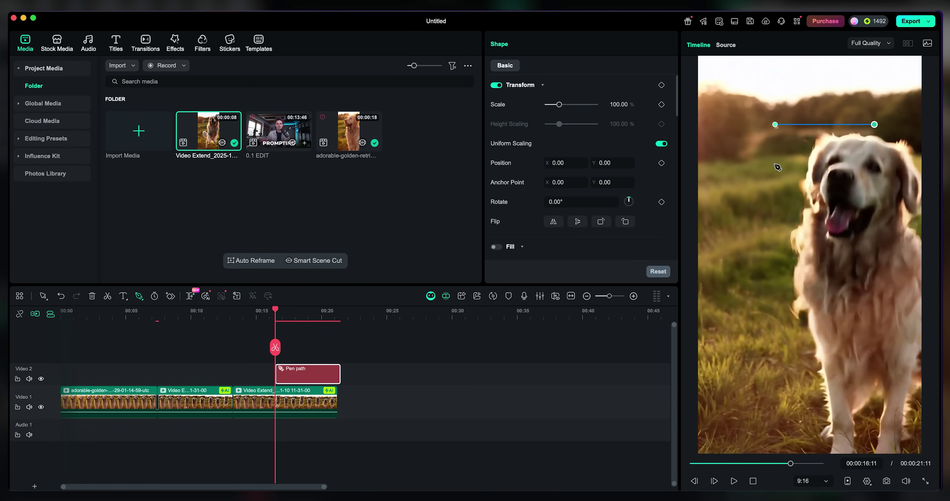
{"action": "left_click_drag", "start_coordinate": [750, 170], "coordinate": [767, 211]}
{"action": "left_click_drag", "start_coordinate": [908, 259], "coordinate": [912, 276]}
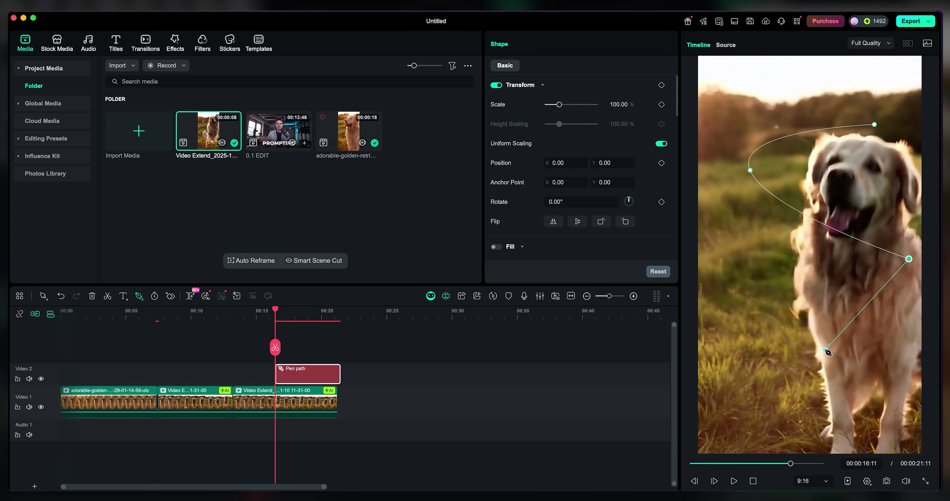
{"action": "left_click_drag", "start_coordinate": [825, 349], "coordinate": [721, 296]}
{"action": "left_click_drag", "start_coordinate": [764, 433], "coordinate": [744, 399]}
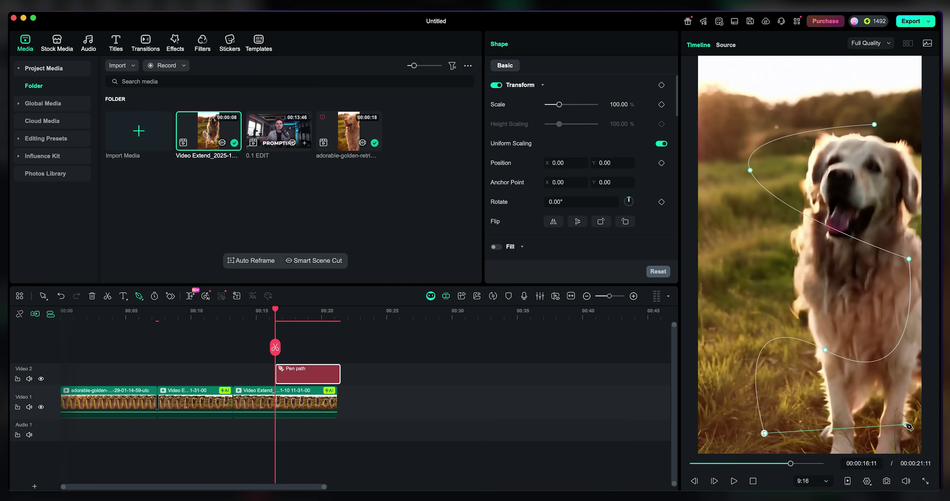
{"action": "left_click_drag", "start_coordinate": [910, 441], "coordinate": [916, 383]}
{"action": "right_click", "coordinate": [915, 386]}
{"action": "left_click", "coordinate": [882, 394]}
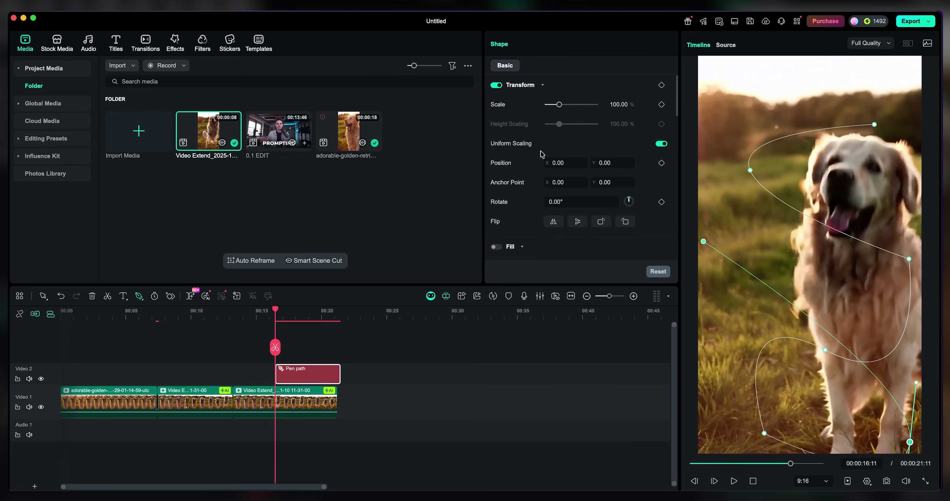
Apply the Sparkle stroke effect to the pen path
{"action": "scroll", "coordinate": [522, 106], "scroll_direction": "down", "scroll_amount": 1}
{"action": "scroll", "coordinate": [512, 110], "scroll_direction": "down", "scroll_amount": 3}
{"action": "scroll", "coordinate": [588, 230], "scroll_direction": "down", "scroll_amount": 2}
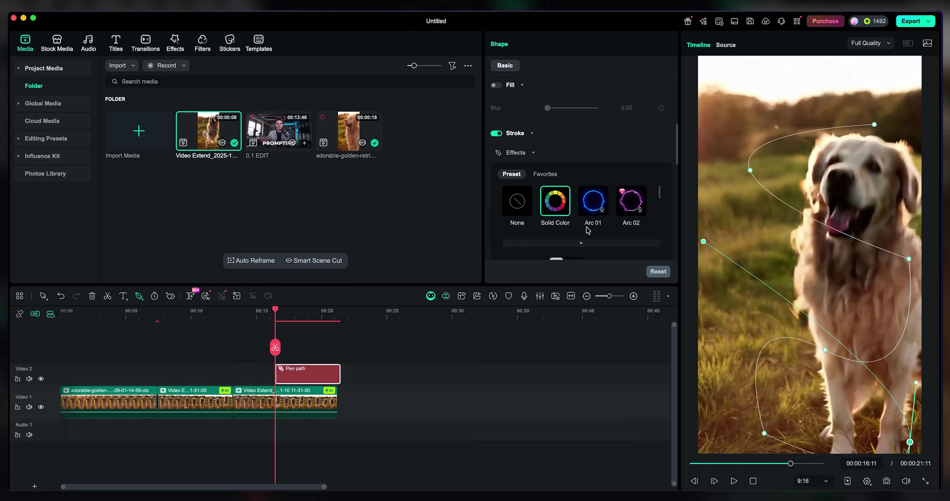
{"action": "left_click", "coordinate": [634, 200]}
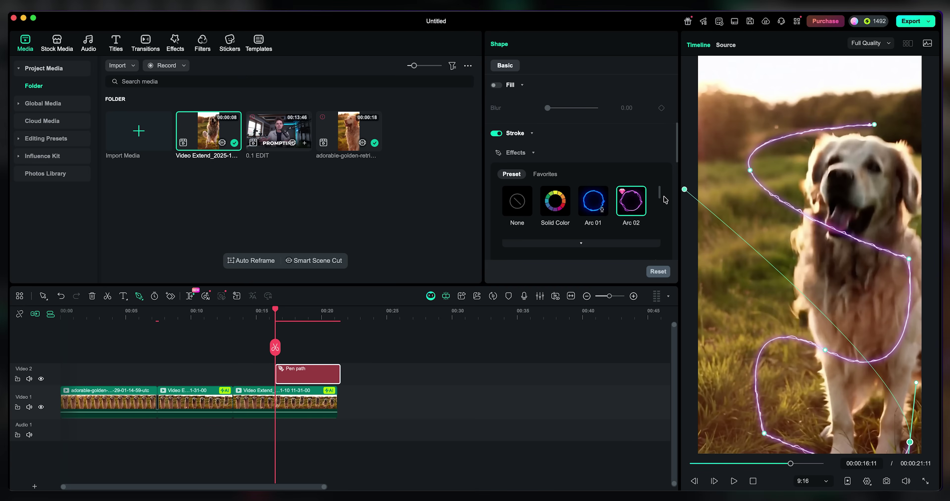
{"action": "scroll", "coordinate": [636, 205], "scroll_direction": "down", "scroll_amount": 2}
{"action": "left_click", "coordinate": [601, 209]}
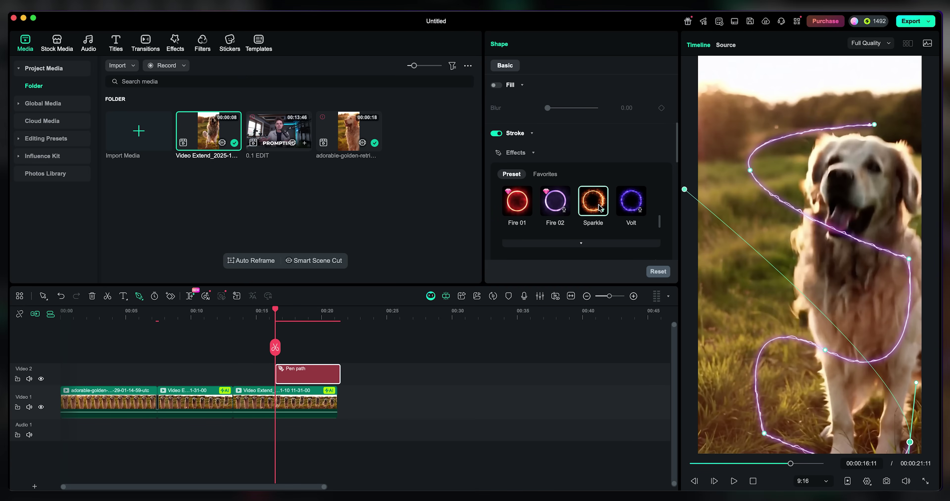
{"action": "left_click", "coordinate": [590, 204]}
Adjust the Sparkle stroke's Radius, with Feathering 24 and Intensity 1.00
{"action": "scroll", "coordinate": [561, 172], "scroll_direction": "down", "scroll_amount": 3}
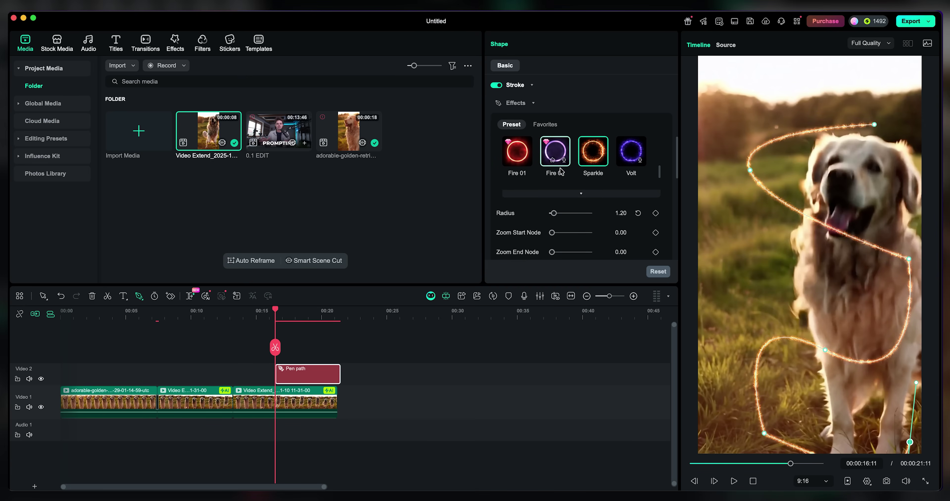
{"action": "mouse_move", "coordinate": [554, 201]}
{"action": "left_mouse_down"}
{"action": "mouse_move", "coordinate": [555, 223]}
{"action": "mouse_move", "coordinate": [554, 207]}
{"action": "left_mouse_up"}
{"action": "scroll", "coordinate": [556, 224], "scroll_direction": "down", "scroll_amount": 1}
{"action": "left_click", "coordinate": [565, 226]}
{"action": "scroll", "coordinate": [554, 223], "scroll_direction": "down", "scroll_amount": 2}
{"action": "scroll", "coordinate": [525, 215], "scroll_direction": "down", "scroll_amount": 1}
{"action": "scroll", "coordinate": [567, 216], "scroll_direction": "down", "scroll_amount": 2}
{"action": "left_click_drag", "start_coordinate": [553, 194], "coordinate": [592, 196]}
{"action": "scroll", "coordinate": [537, 220], "scroll_direction": "down", "scroll_amount": 4}
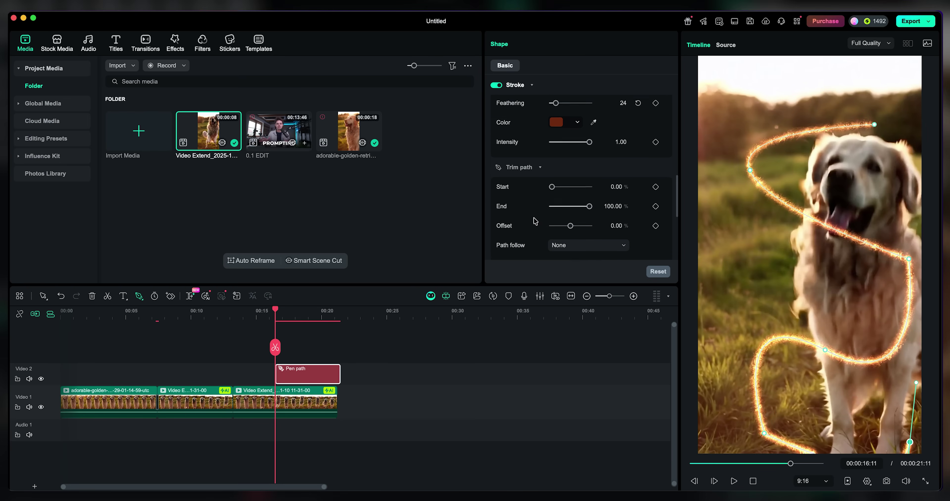
{"action": "scroll", "coordinate": [498, 211], "scroll_direction": "up", "scroll_amount": 1}
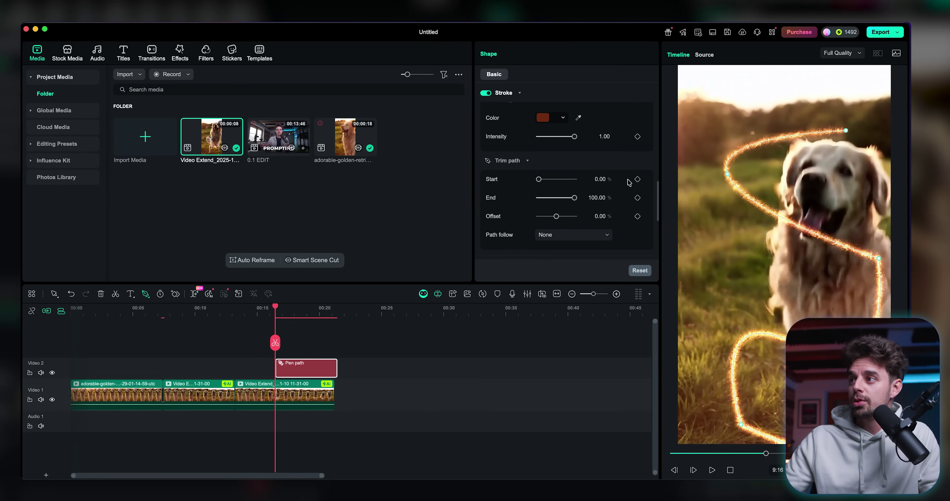
Keyframe Trim path Start at 100% at 00:16 and 0% at 00:20, then play it back
{"action": "mouse_move", "coordinate": [590, 179]}
{"action": "left_mouse_down"}
{"action": "mouse_move", "coordinate": [574, 180]}
{"action": "mouse_move", "coordinate": [597, 180]}
{"action": "left_mouse_up"}
{"action": "left_click", "coordinate": [637, 179]}
{"action": "left_click", "coordinate": [638, 180]}
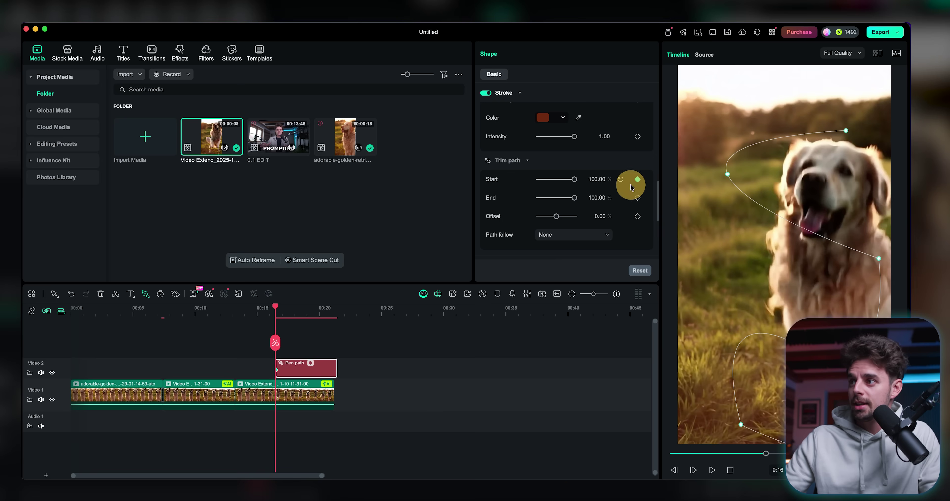
{"action": "left_click", "coordinate": [327, 312]}
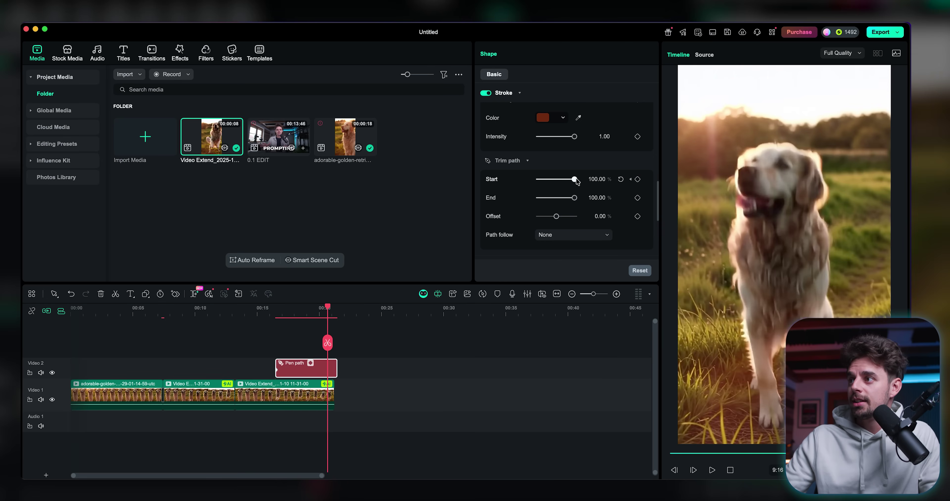
{"action": "left_click_drag", "start_coordinate": [575, 179], "coordinate": [538, 182]}
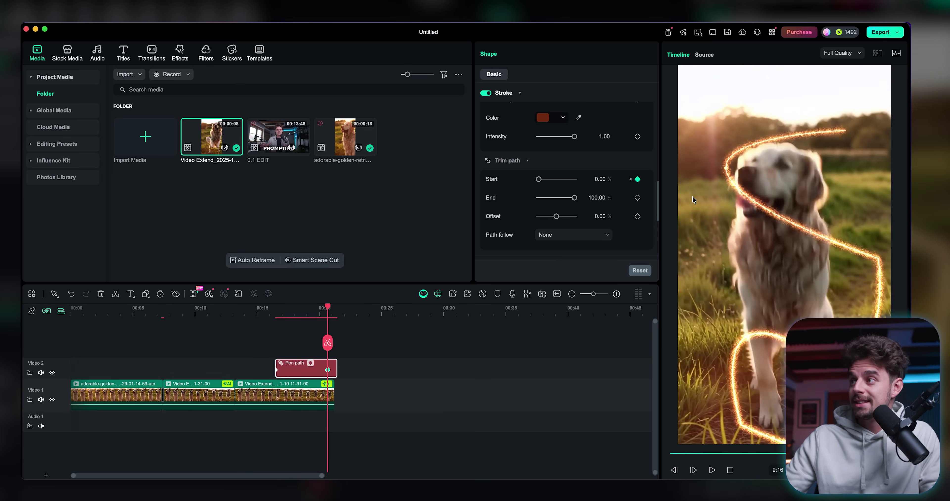
{"action": "left_click", "coordinate": [271, 314]}
{"action": "key", "text": "space"}
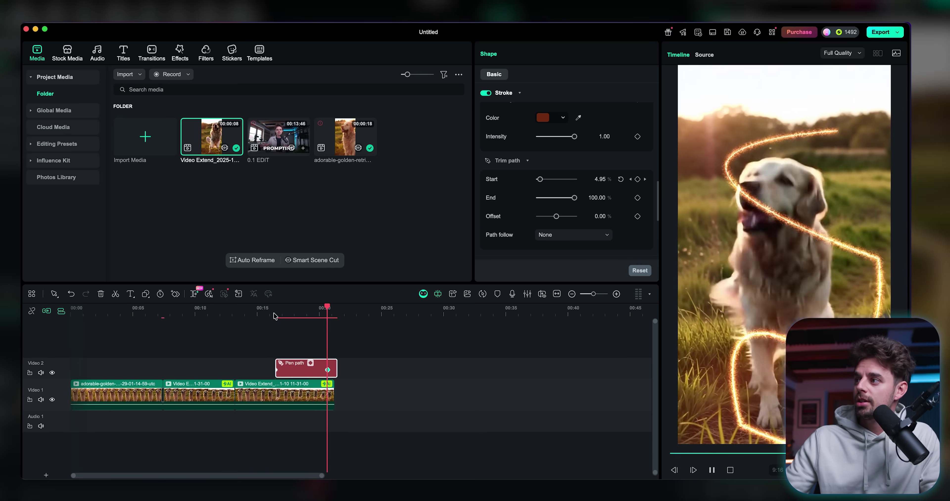
Replay the sparkle draw-on from about 00:17 and scroll the Shape panel back to the top
{"action": "left_click", "coordinate": [286, 314]}
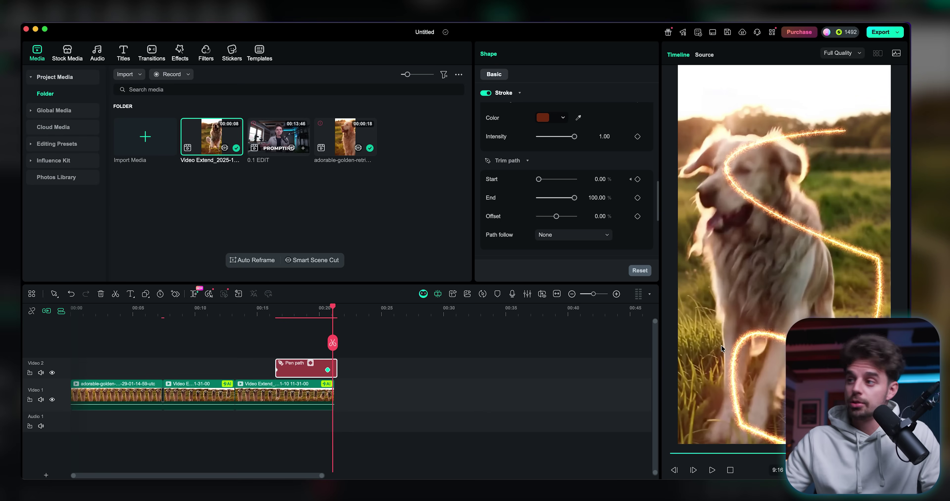
{"action": "scroll", "coordinate": [589, 193], "scroll_direction": "down", "scroll_amount": 5}
{"action": "scroll", "coordinate": [568, 194], "scroll_direction": "up", "scroll_amount": 6}
{"action": "scroll", "coordinate": [535, 190], "scroll_direction": "up", "scroll_amount": 4}
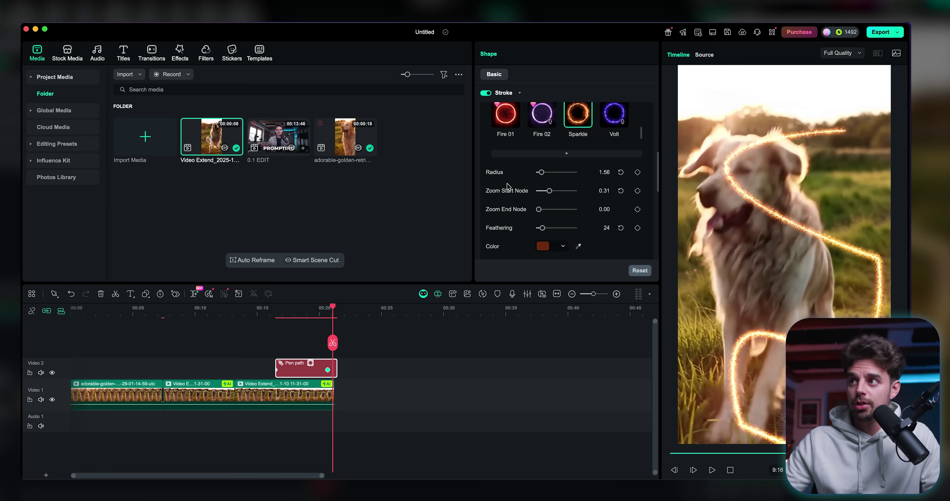
{"action": "scroll", "coordinate": [508, 186], "scroll_direction": "up", "scroll_amount": 2}
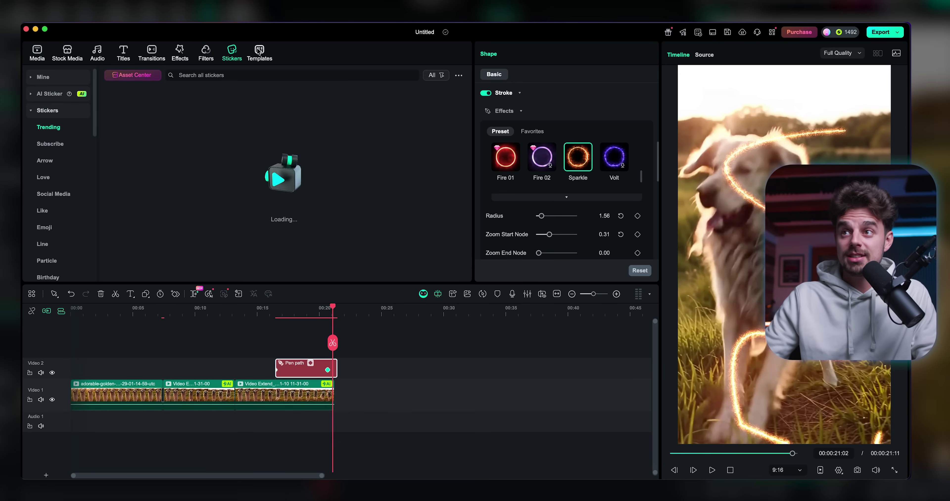
Browse the Trending templates, then view the Cinematic Intro and Countdown categories
{"action": "left_click", "coordinate": [258, 51]}
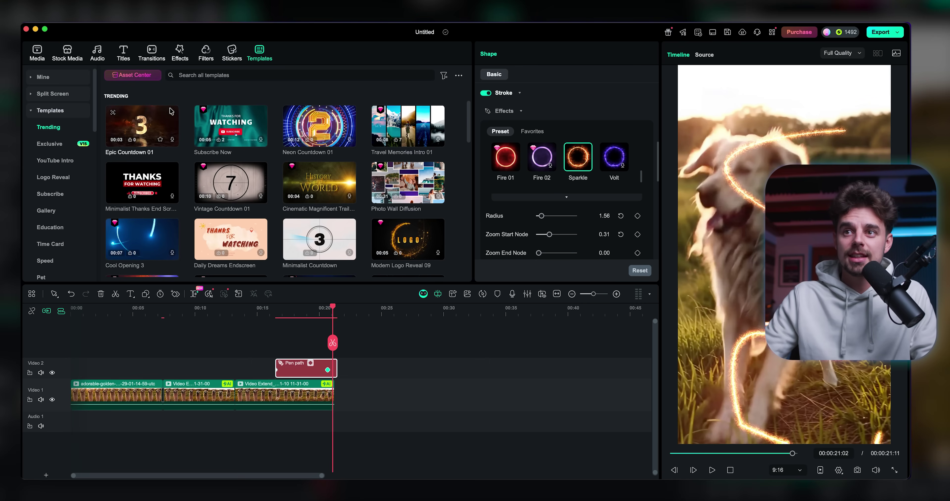
{"action": "scroll", "coordinate": [170, 111], "scroll_direction": "down", "scroll_amount": 2}
{"action": "scroll", "coordinate": [171, 130], "scroll_direction": "down", "scroll_amount": 10}
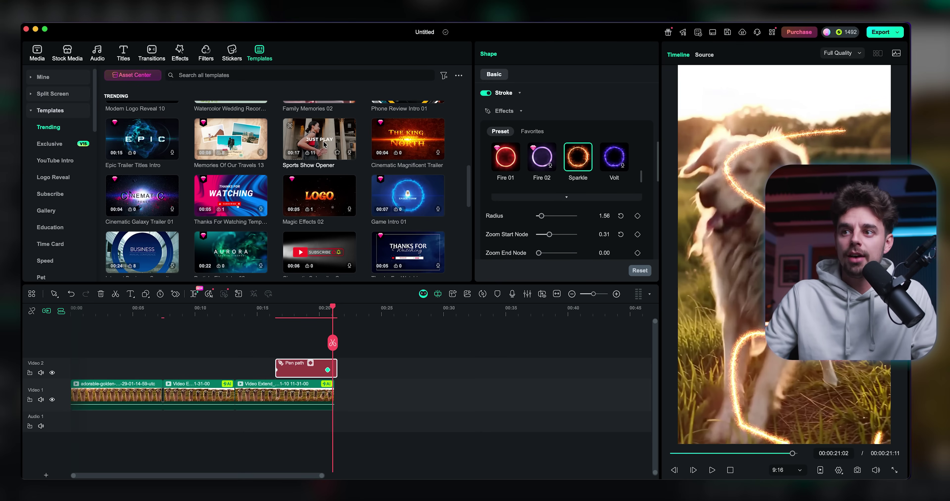
{"action": "scroll", "coordinate": [322, 145], "scroll_direction": "down", "scroll_amount": 10}
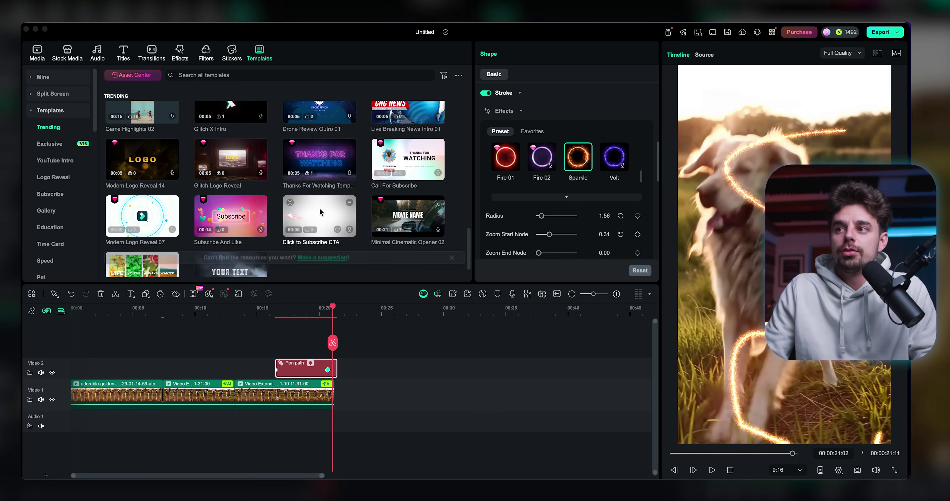
{"action": "scroll", "coordinate": [346, 191], "scroll_direction": "down", "scroll_amount": 3}
{"action": "scroll", "coordinate": [331, 192], "scroll_direction": "up", "scroll_amount": 3}
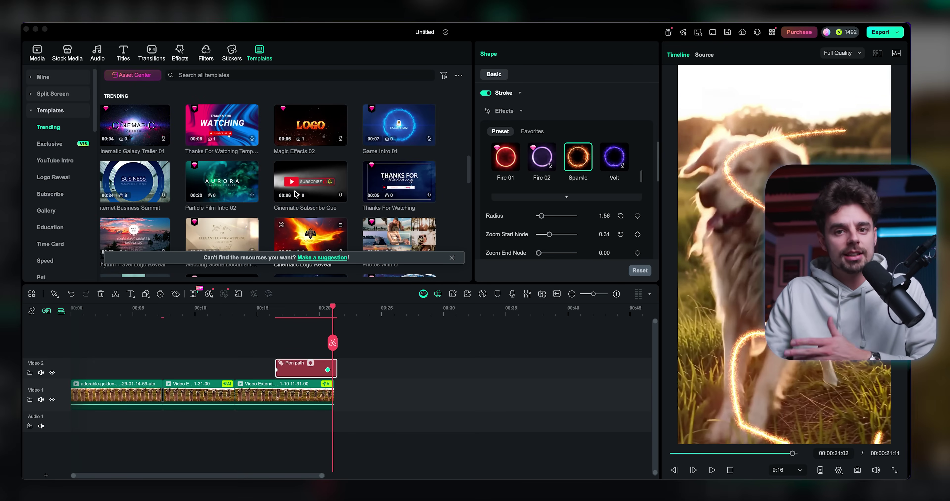
{"action": "scroll", "coordinate": [300, 190], "scroll_direction": "up", "scroll_amount": 5}
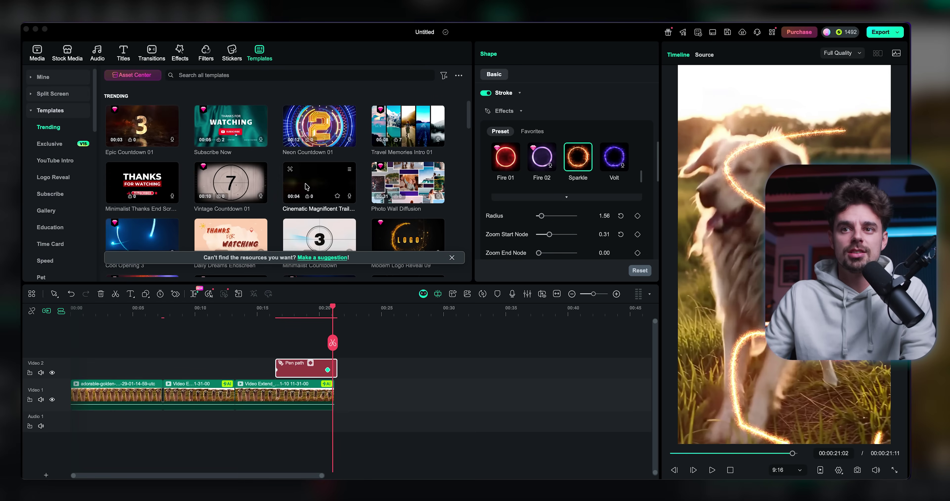
{"action": "scroll", "coordinate": [61, 147], "scroll_direction": "down", "scroll_amount": 2}
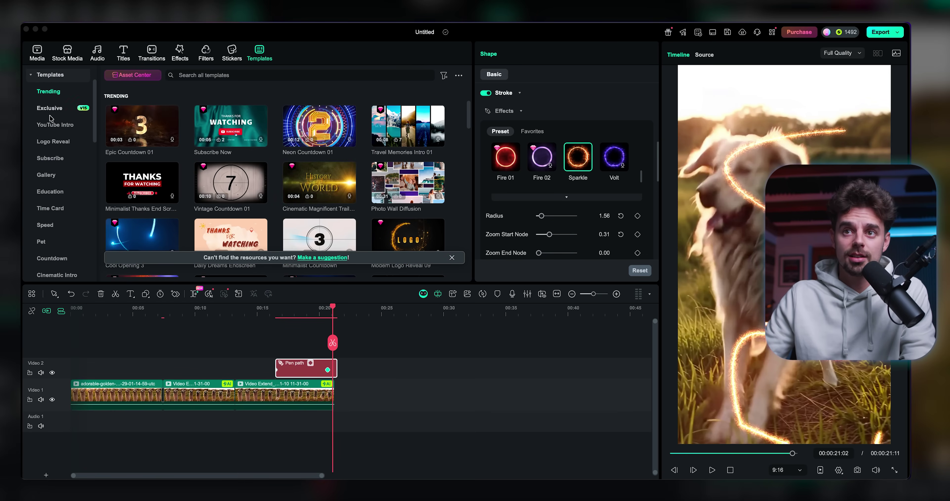
{"action": "scroll", "coordinate": [54, 268], "scroll_direction": "down", "scroll_amount": 5}
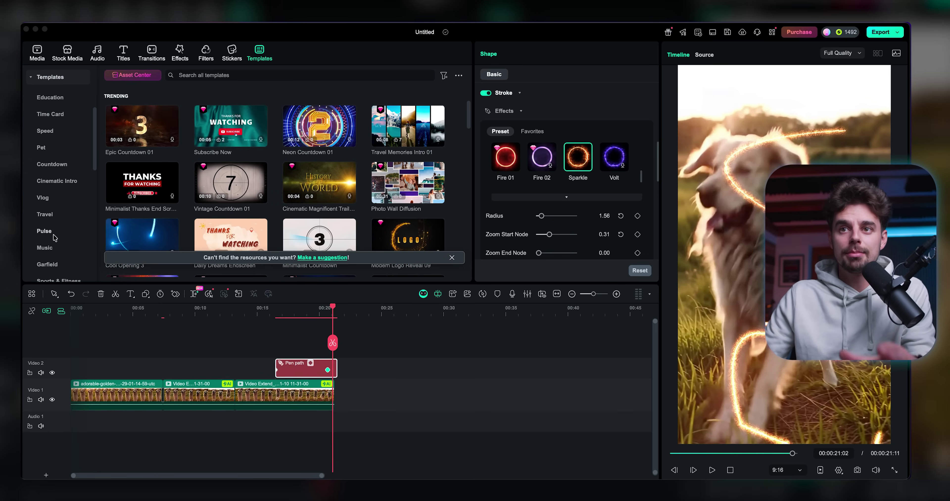
{"action": "left_click", "coordinate": [58, 180]}
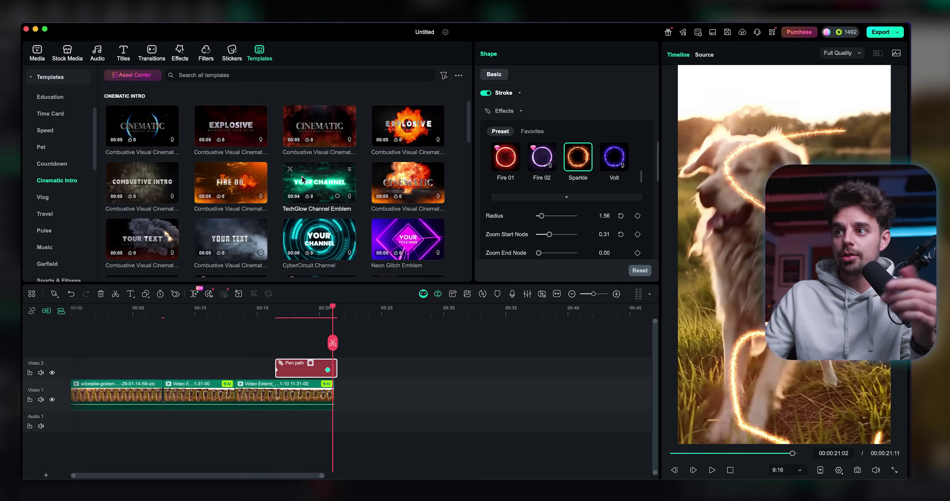
{"action": "left_click", "coordinate": [59, 159]}
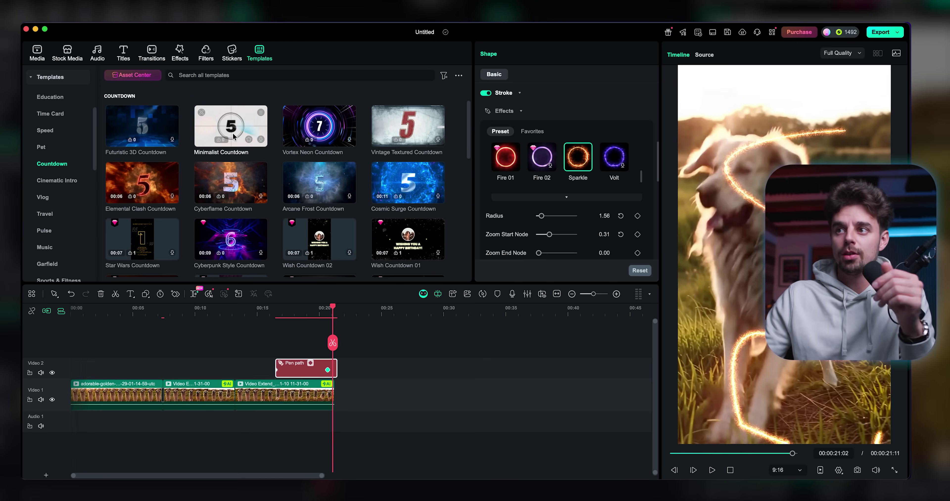
Drop the teal ellipse sticker onto Video 2 near 00:04 and preview it circling the dog
{"action": "left_click", "coordinate": [233, 51]}
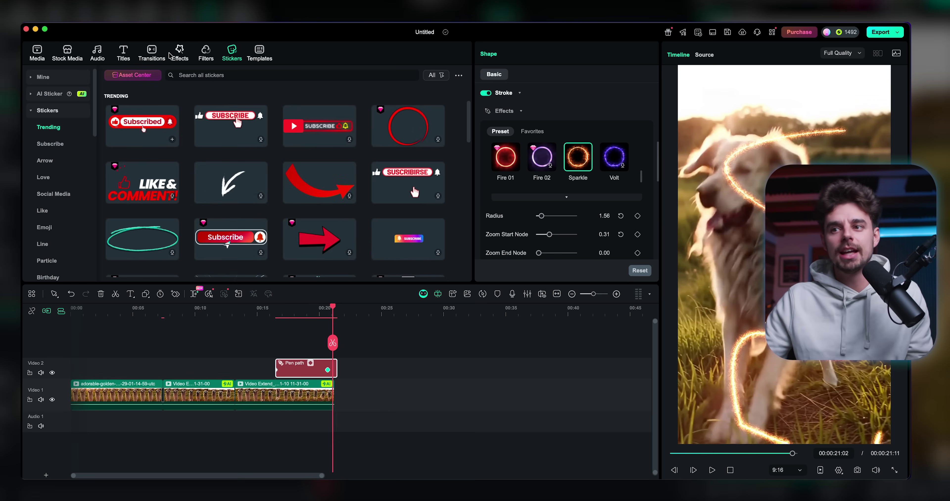
{"action": "scroll", "coordinate": [136, 156], "scroll_direction": "down", "scroll_amount": 3}
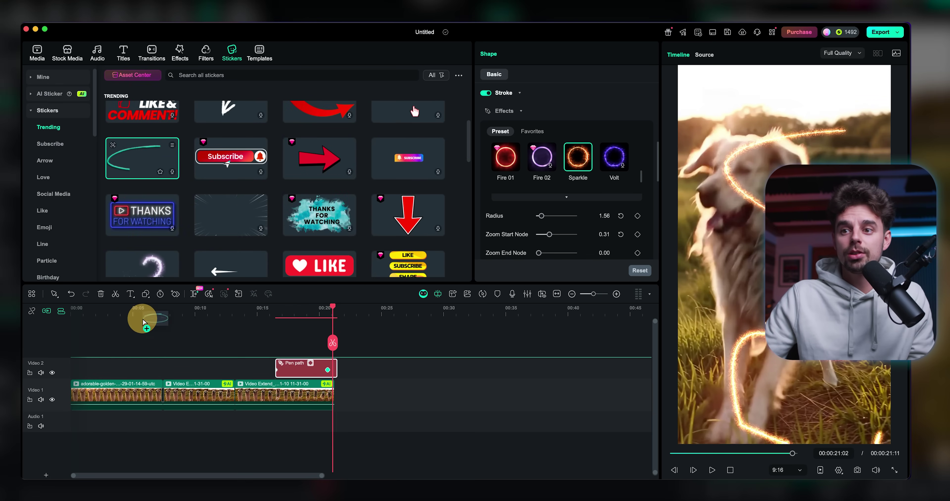
{"action": "left_click_drag", "start_coordinate": [122, 361], "coordinate": [122, 359]}
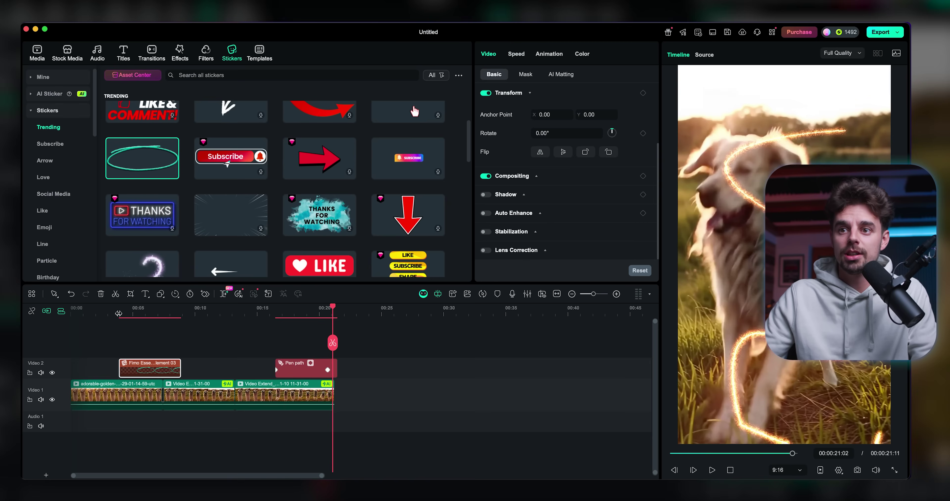
{"action": "left_click", "coordinate": [115, 312]}
{"action": "key", "text": "space"}
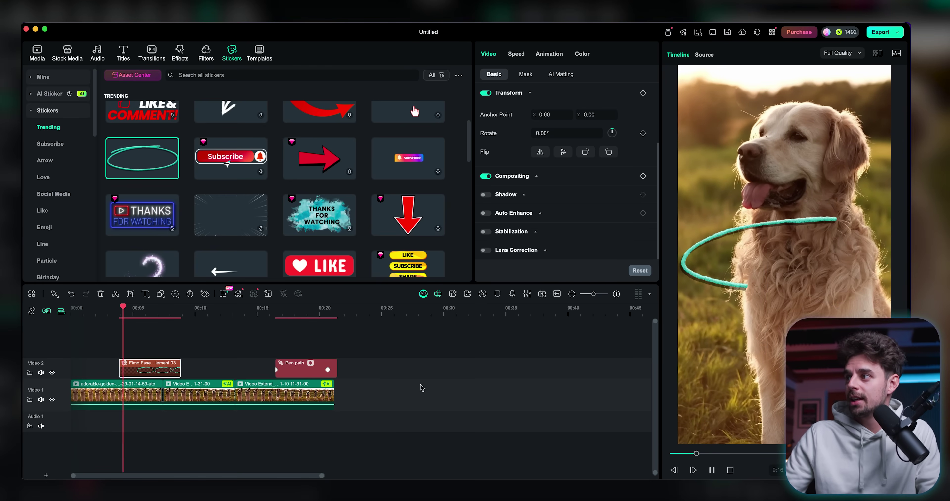
{"action": "key", "text": "space"}
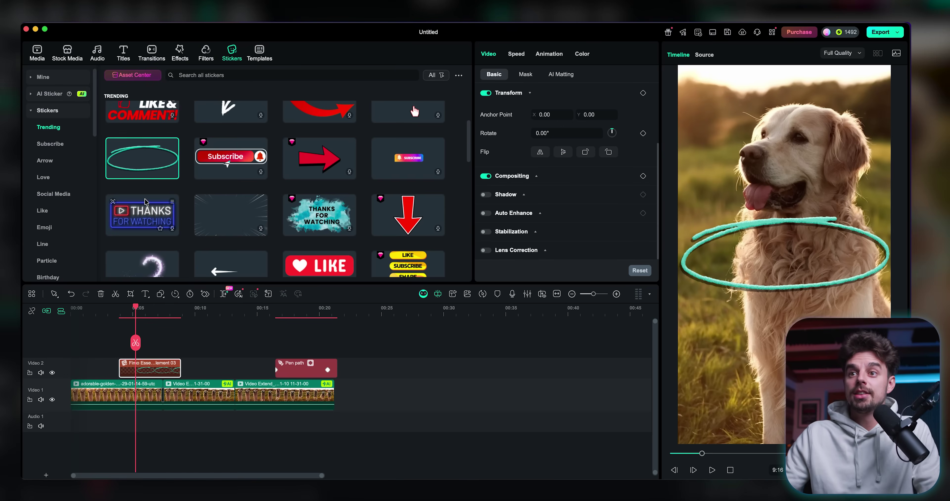
{"action": "scroll", "coordinate": [146, 200], "scroll_direction": "down", "scroll_amount": 5}
{"action": "scroll", "coordinate": [146, 201], "scroll_direction": "down", "scroll_amount": 10}
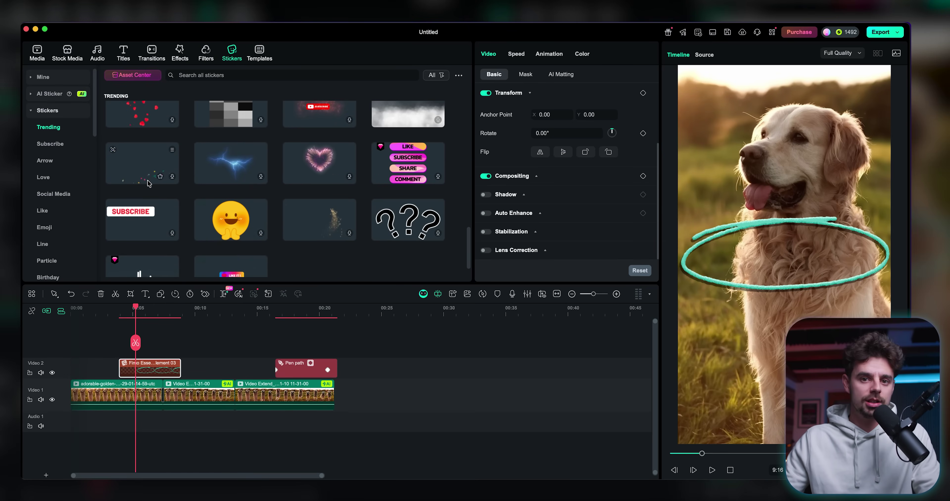